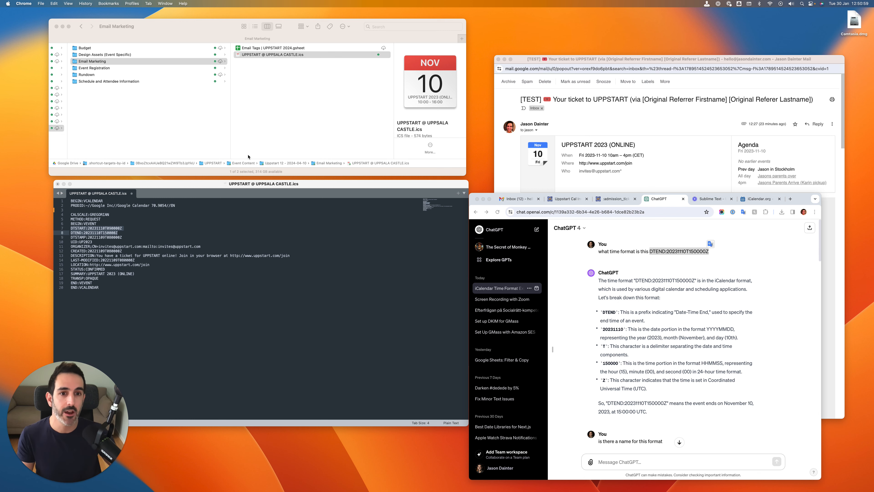
{"action": "left_click_drag", "start_coordinate": [596, 60], "coordinate": [590, 49]}
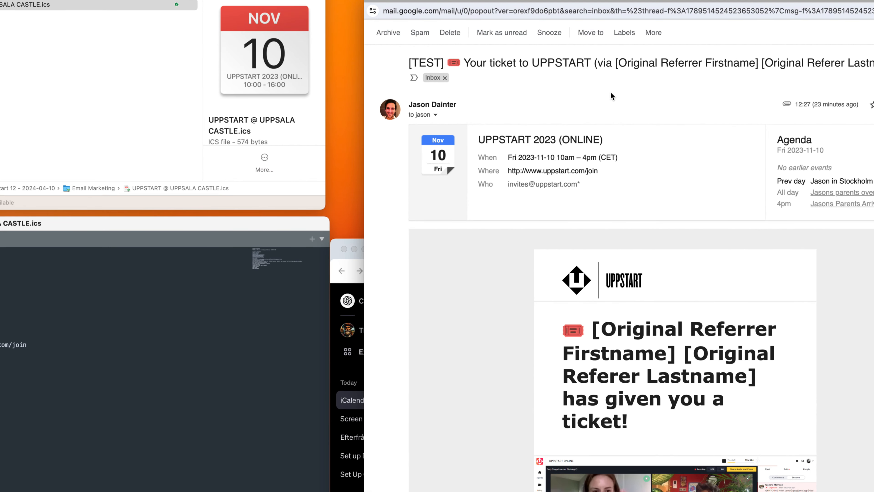
{"action": "left_click_drag", "start_coordinate": [634, 14], "coordinate": [425, 20]}
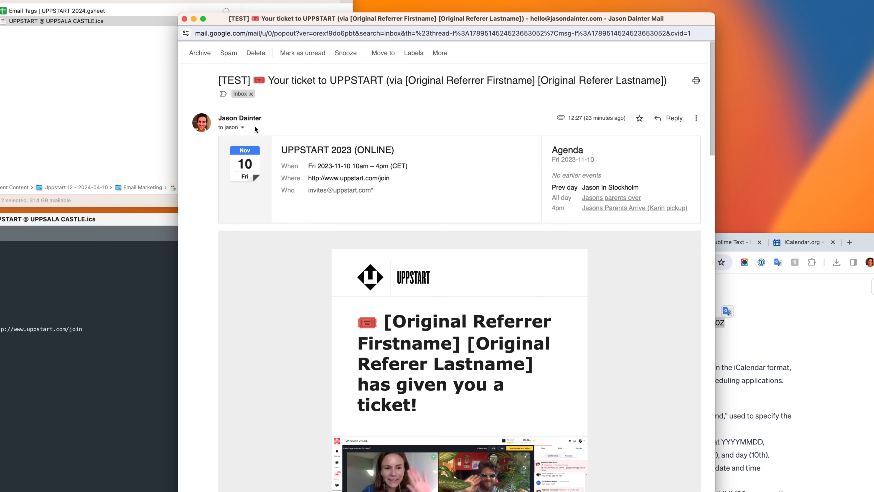
{"action": "mouse_move", "coordinate": [257, 127]}
{"action": "left_mouse_down"}
{"action": "mouse_move", "coordinate": [191, 193]}
{"action": "mouse_move", "coordinate": [330, 263]}
{"action": "mouse_move", "coordinate": [708, 235]}
{"action": "mouse_move", "coordinate": [711, 125]}
{"action": "mouse_move", "coordinate": [489, 119]}
{"action": "mouse_move", "coordinate": [216, 127]}
{"action": "left_mouse_up"}
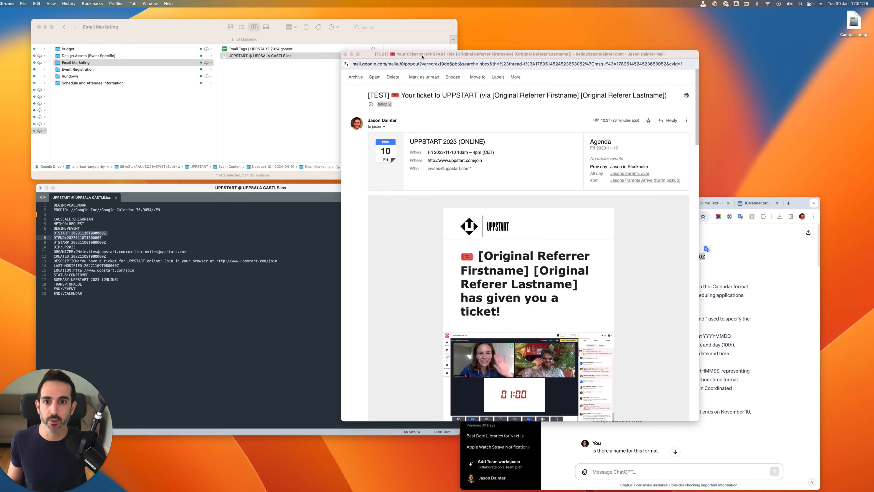
{"action": "left_click_drag", "start_coordinate": [423, 57], "coordinate": [572, 38]}
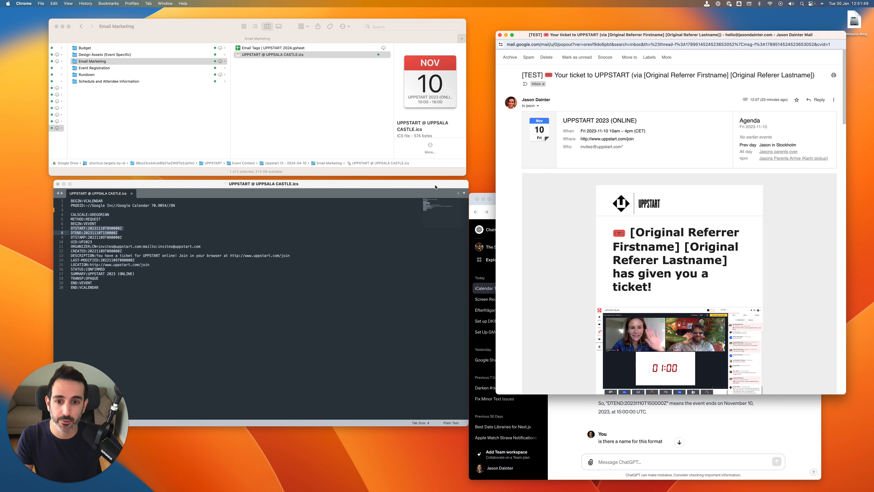
{"action": "left_click_drag", "start_coordinate": [433, 184], "coordinate": [407, 187]}
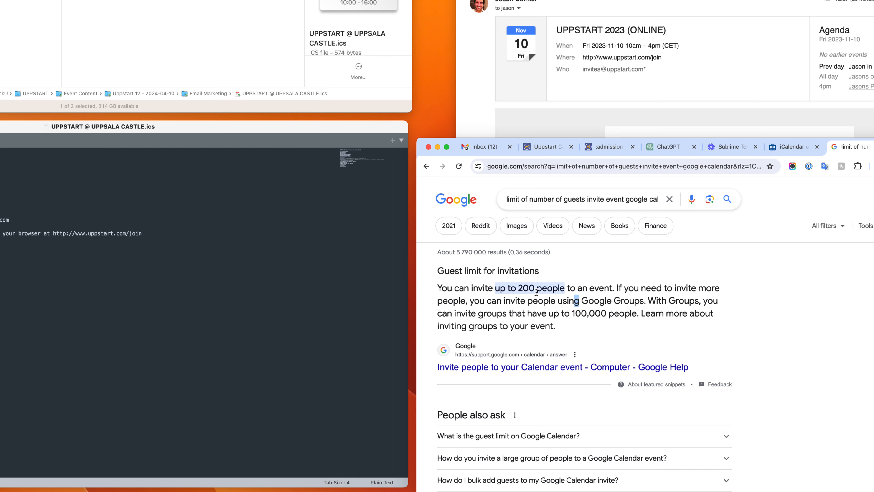
Review the Google Calendar guest limit in the search result, and the event details and attachment in the test ticket email
{"action": "scroll", "coordinate": [537, 293], "scroll_direction": "down", "scroll_amount": 2}
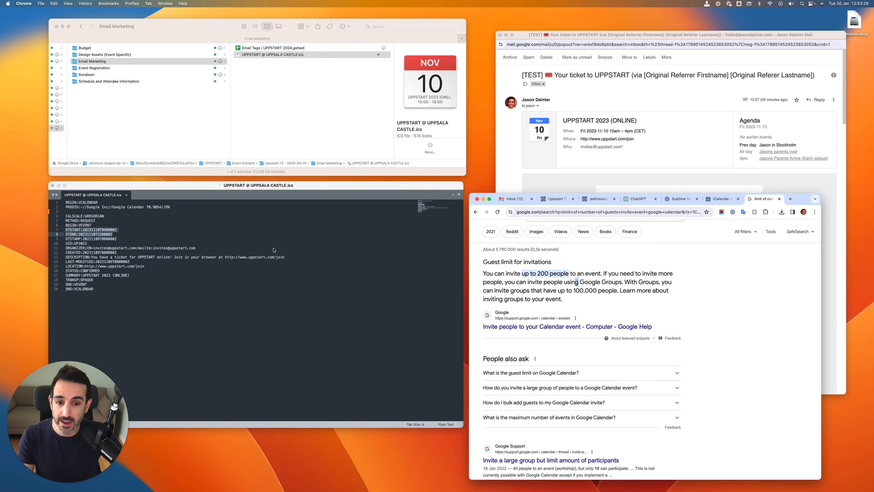
{"action": "left_click_drag", "start_coordinate": [301, 186], "coordinate": [303, 186]}
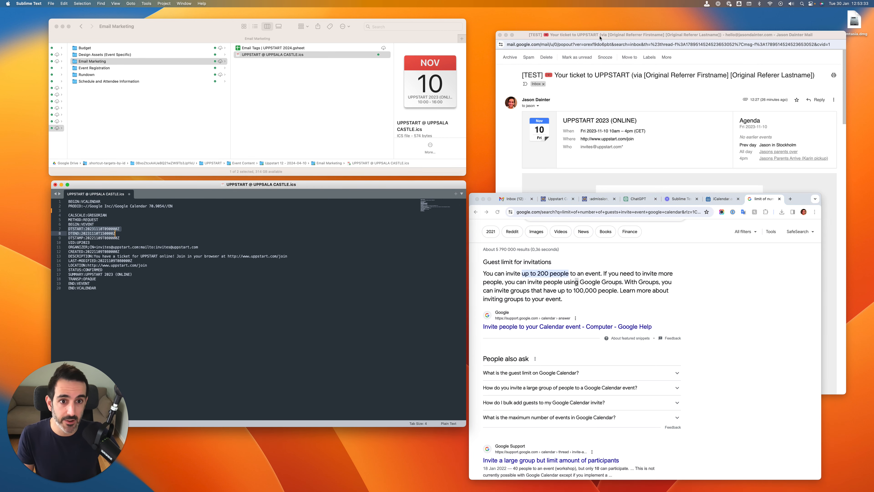
{"action": "left_click_drag", "start_coordinate": [600, 37], "coordinate": [590, 37]}
{"action": "scroll", "coordinate": [542, 288], "scroll_direction": "down", "scroll_amount": 10}
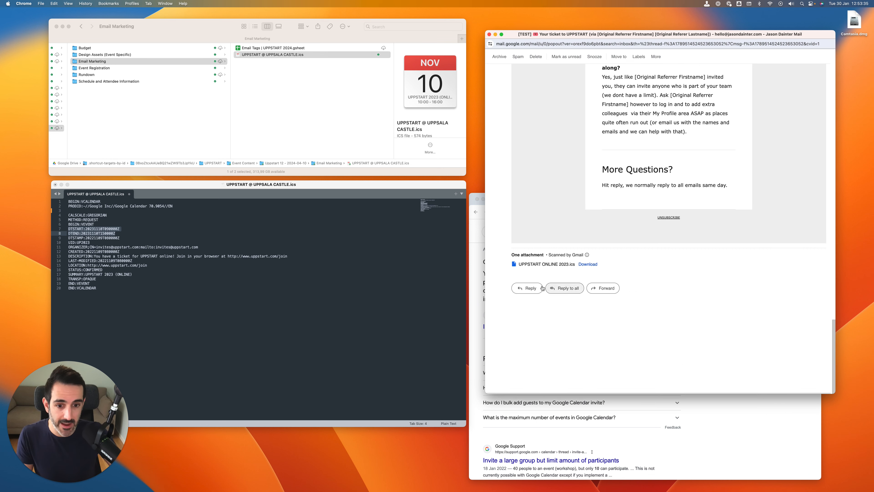
{"action": "scroll", "coordinate": [622, 266], "scroll_direction": "up", "scroll_amount": 10}
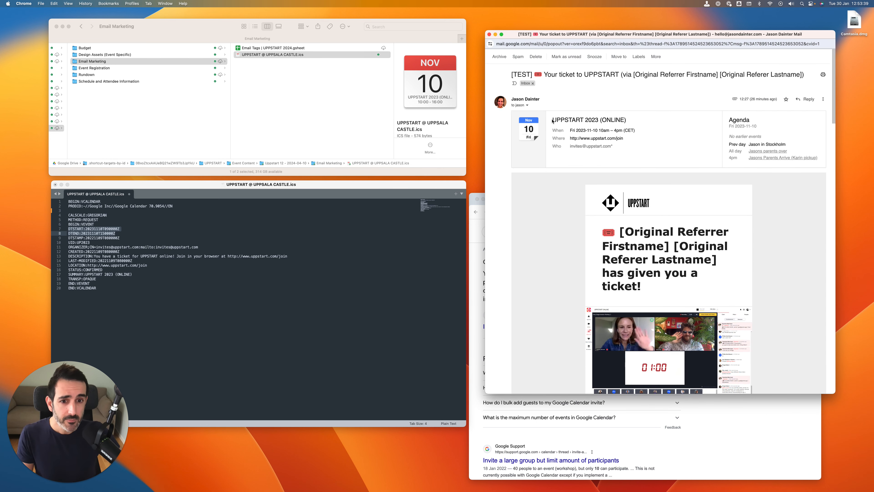
{"action": "left_click_drag", "start_coordinate": [553, 120], "coordinate": [647, 139]}
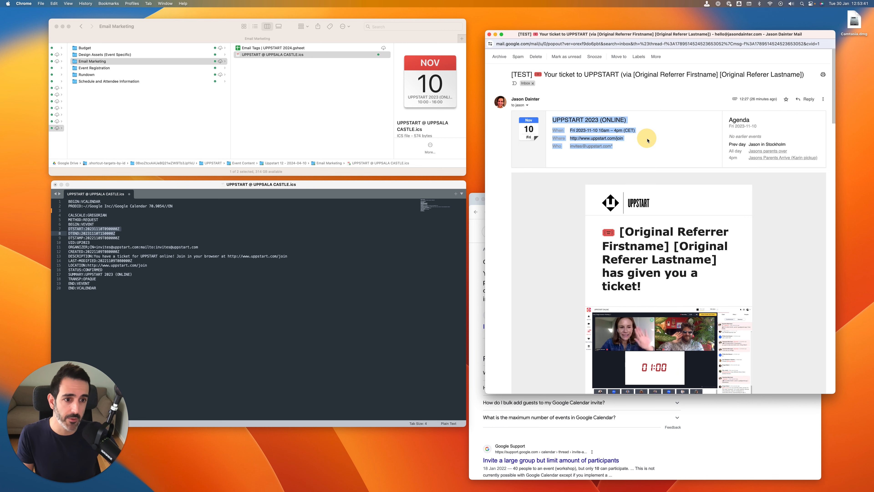
{"action": "left_click", "coordinate": [654, 104]}
Select the entire contents of the UPPSTART @ UPPSALA CASTLE.ics file, from BEGIN:VCALENDAR to END:VCALENDAR
{"action": "left_click", "coordinate": [216, 311]}
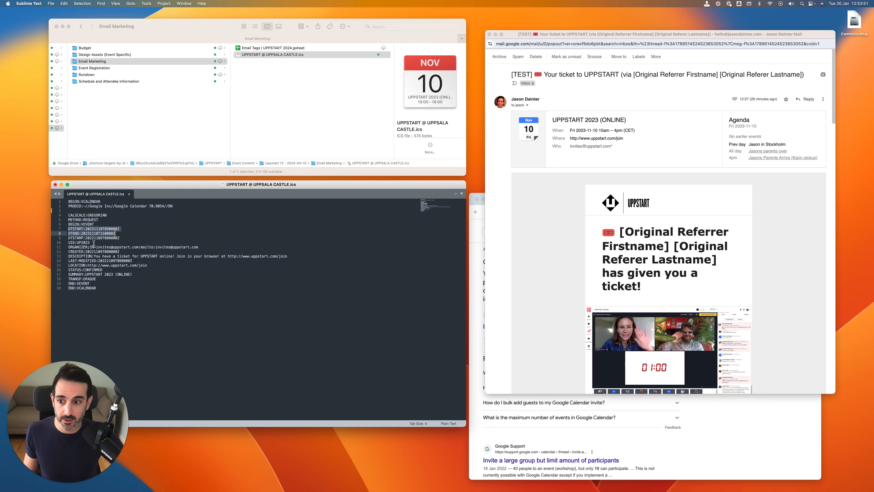
{"action": "left_click", "coordinate": [101, 290]}
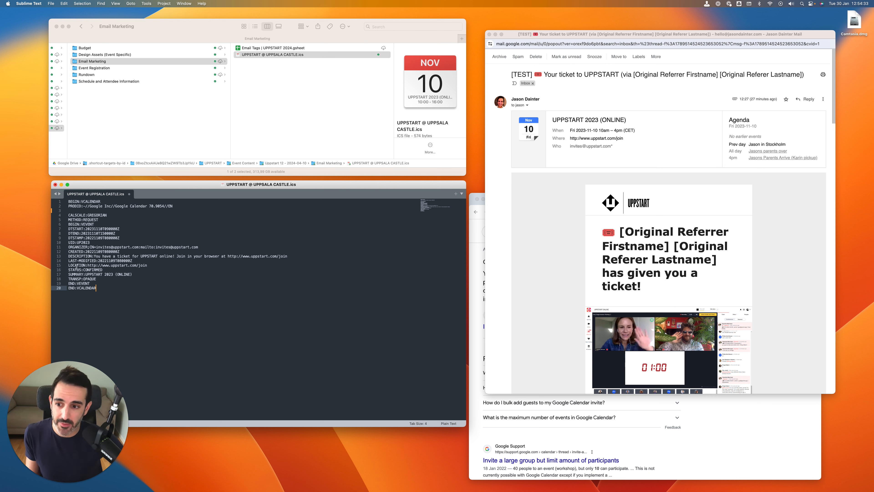
{"action": "left_click_drag", "start_coordinate": [128, 178], "coordinate": [131, 179]}
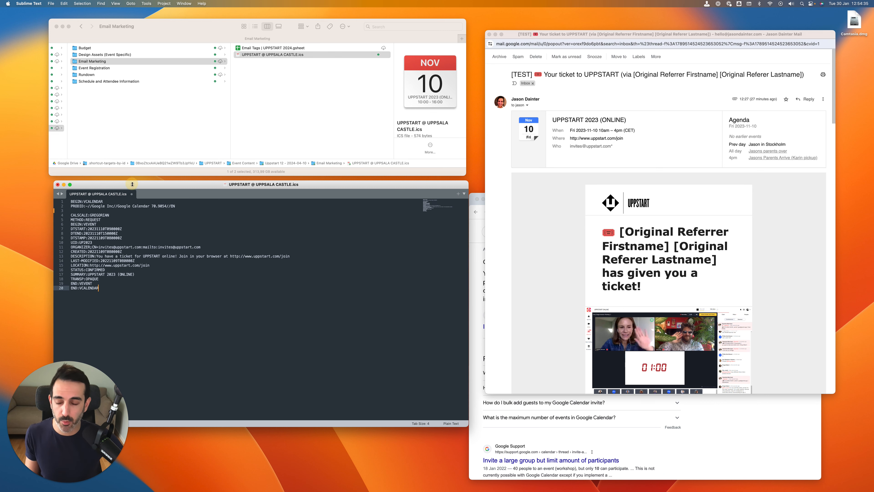
{"action": "left_click_drag", "start_coordinate": [99, 290], "coordinate": [69, 202]}
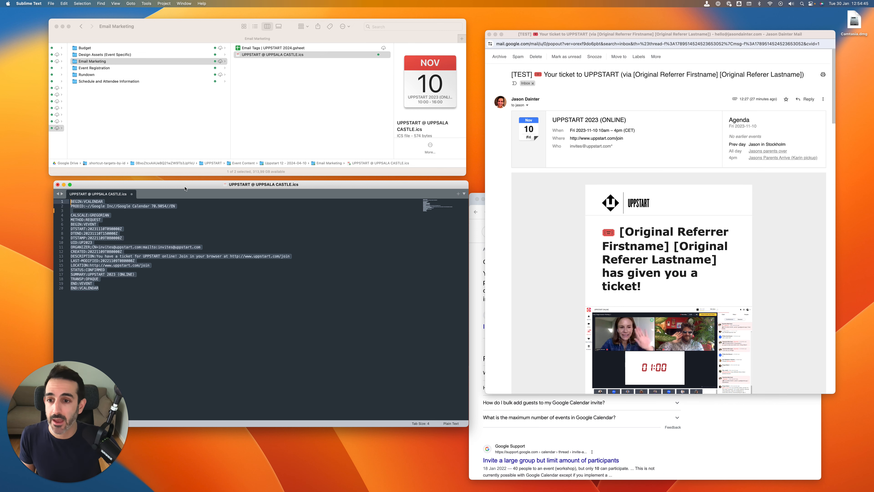
{"action": "left_click_drag", "start_coordinate": [185, 188], "coordinate": [181, 187]}
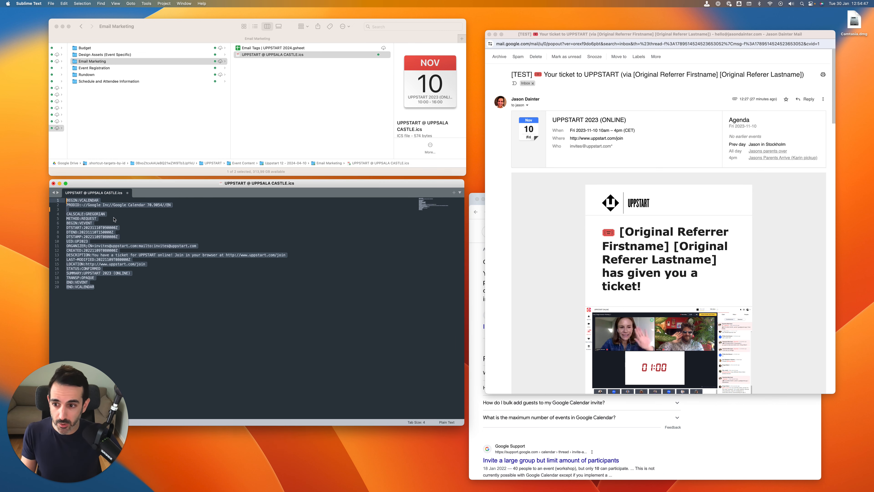
Create a new blank text file and enter the placeholder text "efrefrefr"
{"action": "key", "text": "super+n"}
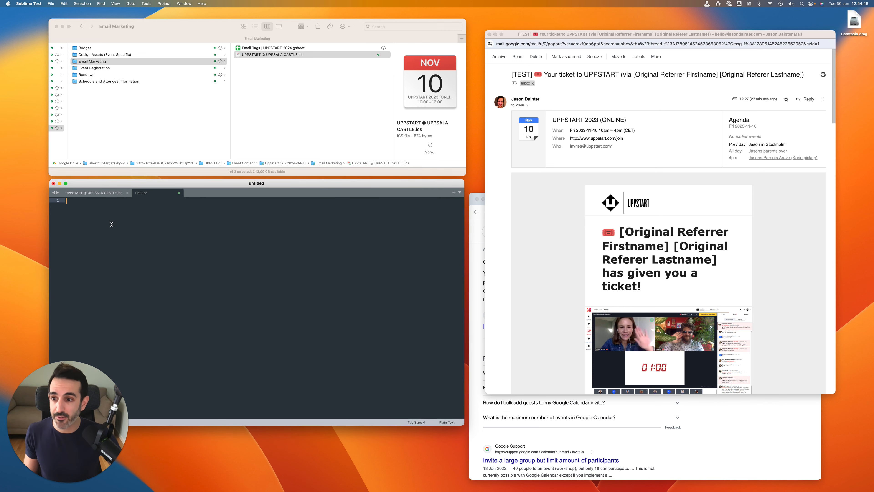
{"action": "left_click", "coordinate": [50, 3]}
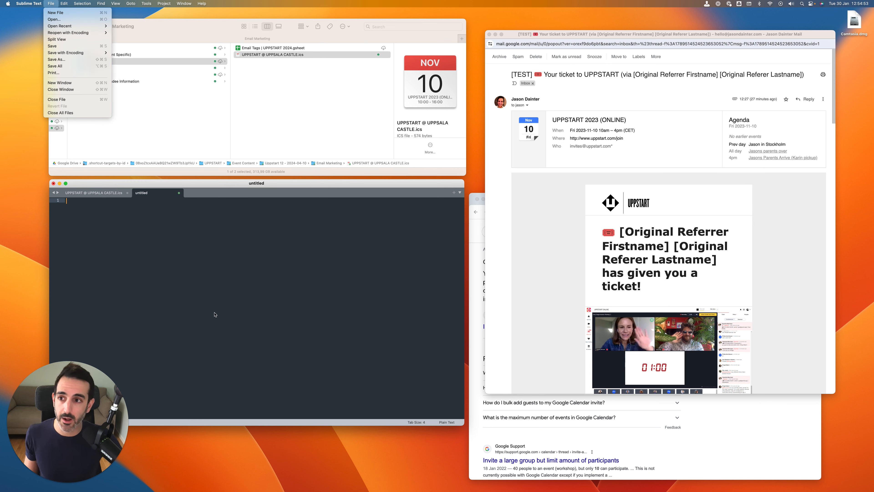
{"action": "left_click", "coordinate": [170, 303]}
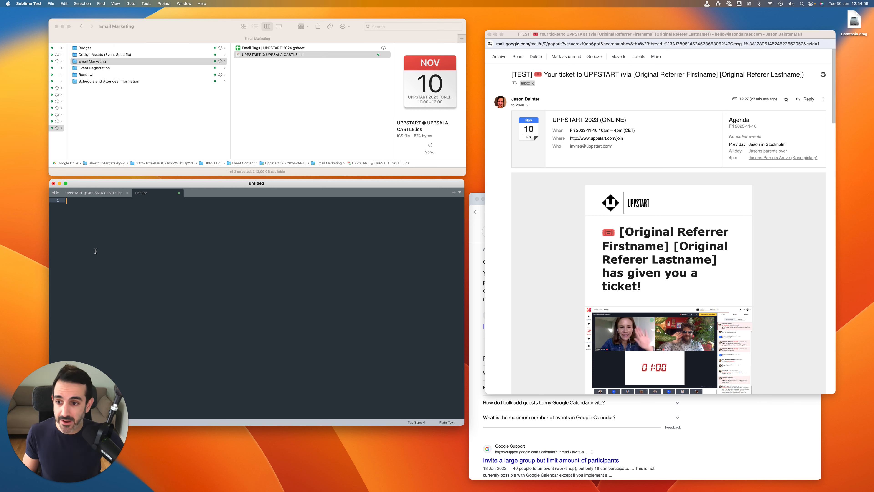
{"action": "type", "text": "efrefrefr"}
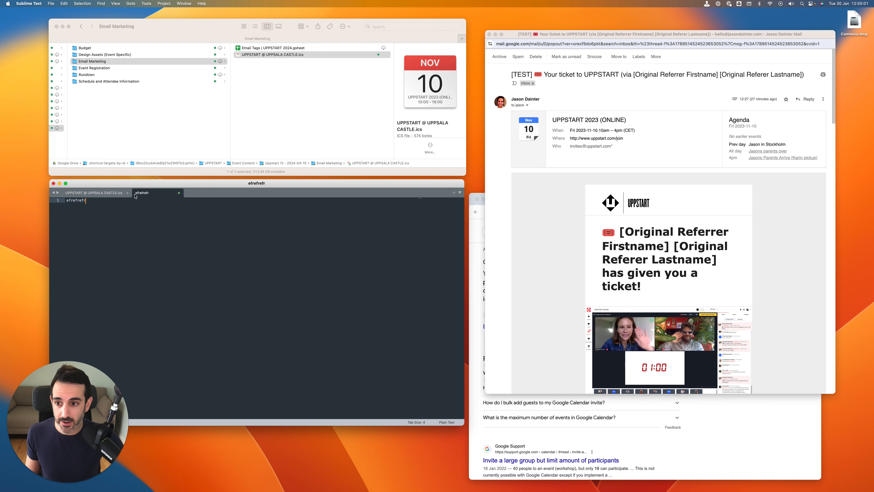
Return to the UPPSTART @ UPPSALA CASTLE.ics file and examine its CALSCALE and METHOD lines and the event fields from DTSTART to TRANSP
{"action": "left_click", "coordinate": [102, 192]}
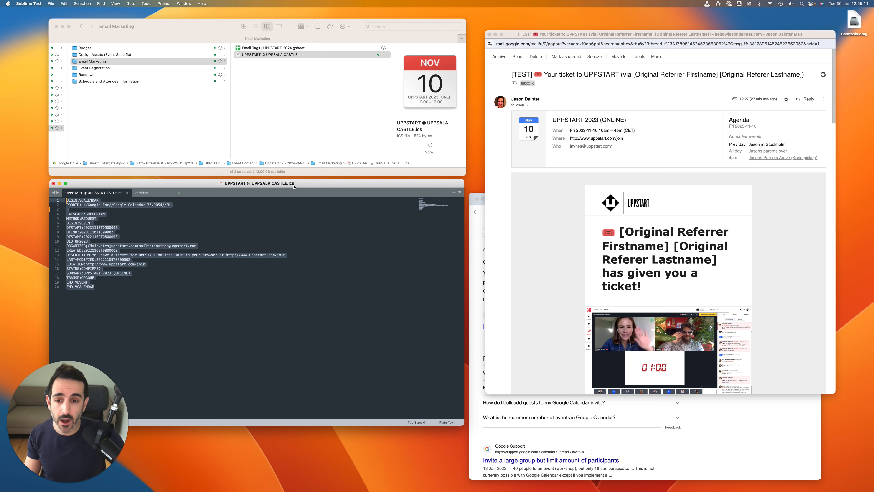
{"action": "left_click", "coordinate": [167, 273]}
{"action": "left_click_drag", "start_coordinate": [103, 288], "coordinate": [66, 195]}
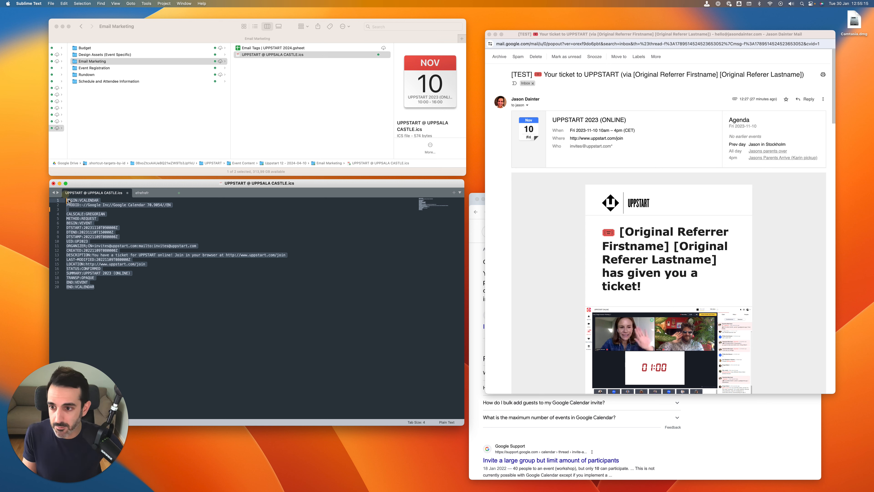
{"action": "left_click", "coordinate": [97, 208]}
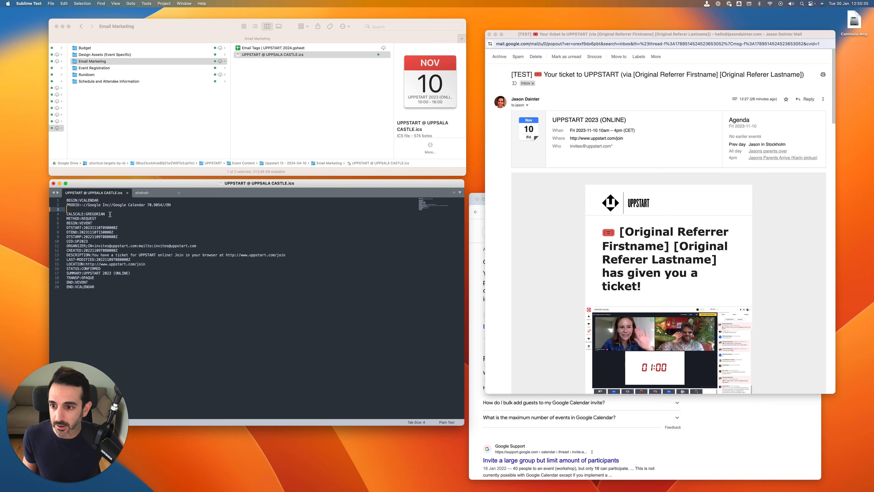
{"action": "left_click_drag", "start_coordinate": [110, 214], "coordinate": [66, 214]}
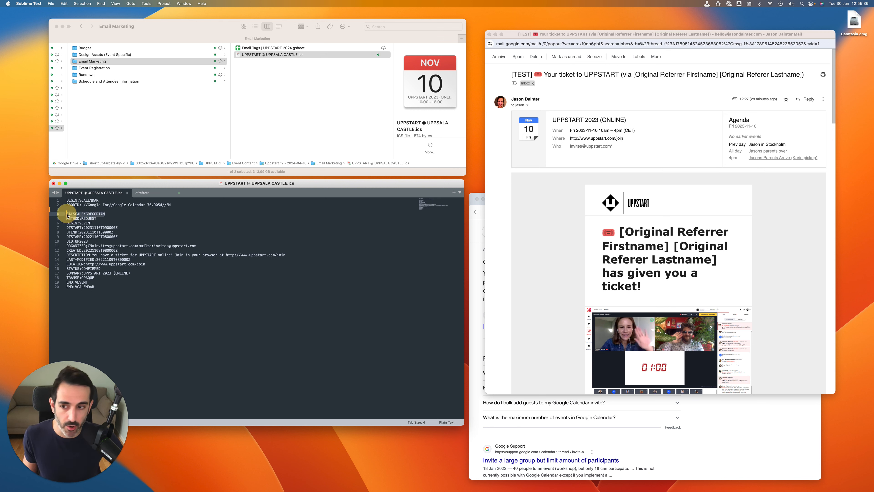
{"action": "left_click", "coordinate": [104, 219]}
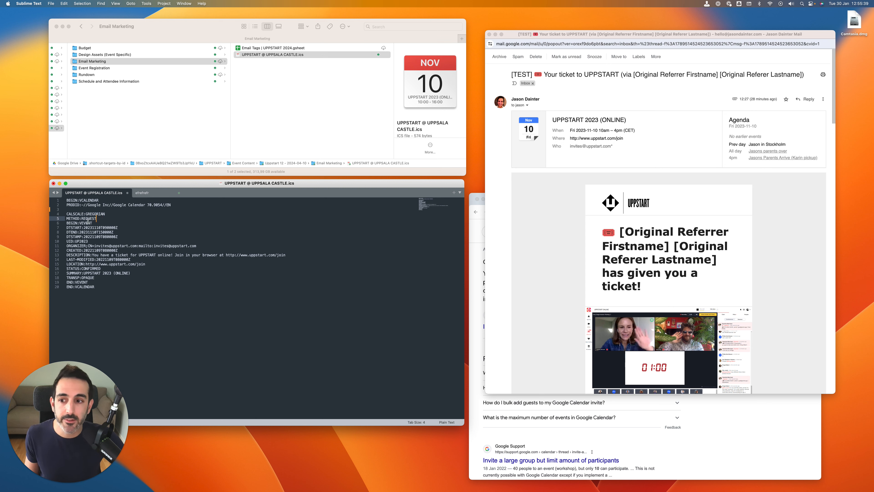
{"action": "left_click_drag", "start_coordinate": [99, 219], "coordinate": [66, 219]}
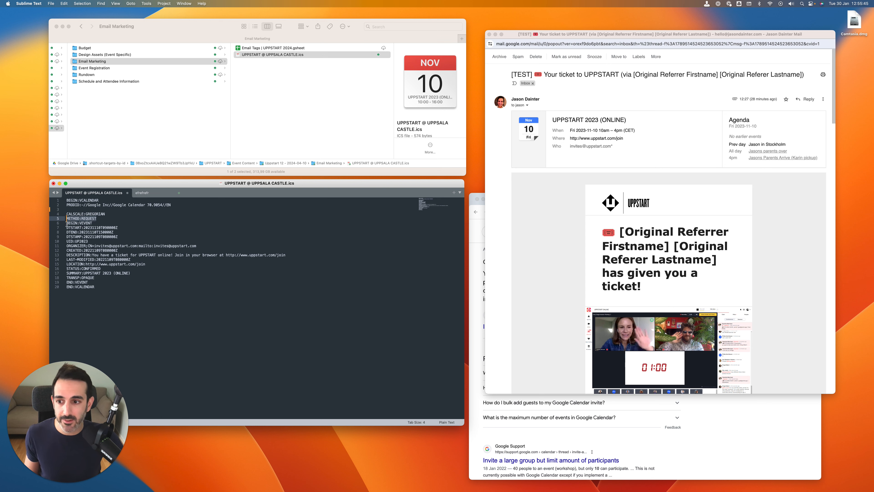
{"action": "left_click_drag", "start_coordinate": [67, 228], "coordinate": [144, 278]}
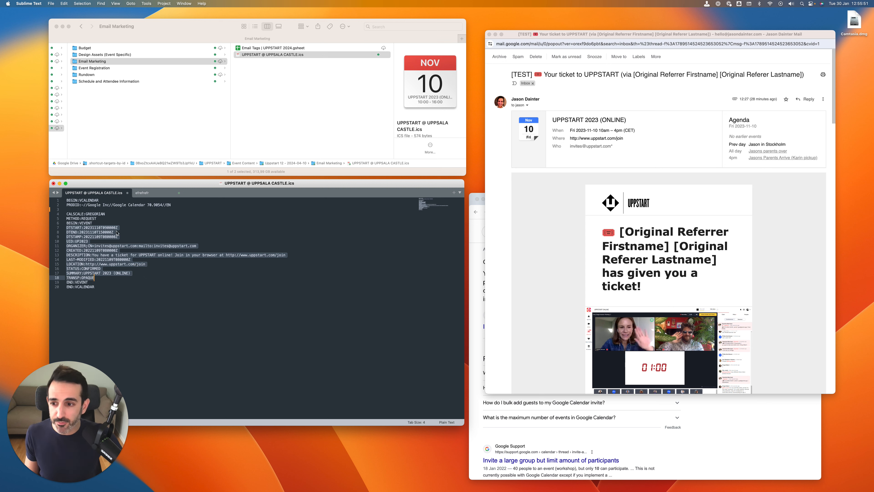
{"action": "left_click", "coordinate": [123, 223]}
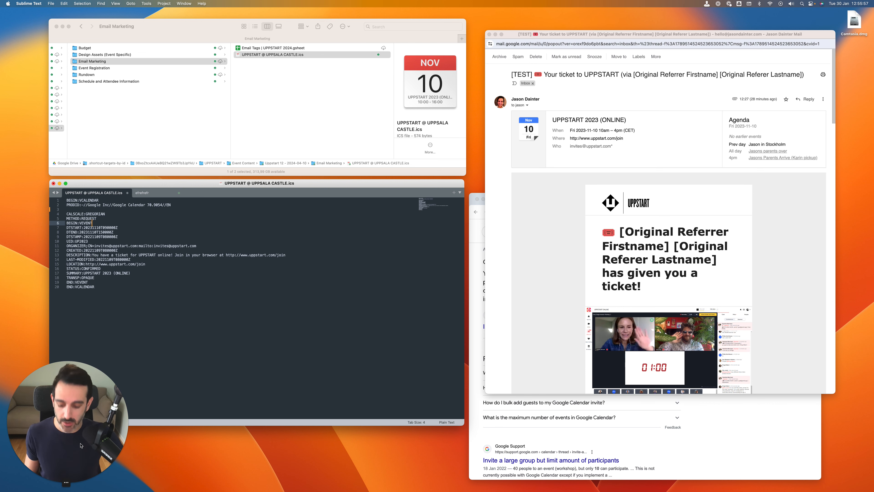
Read ChatGPT's breakdown of the iCalendar time format and compare it with the DTEND line in the .ics file
{"action": "key", "text": "super+Tab"}
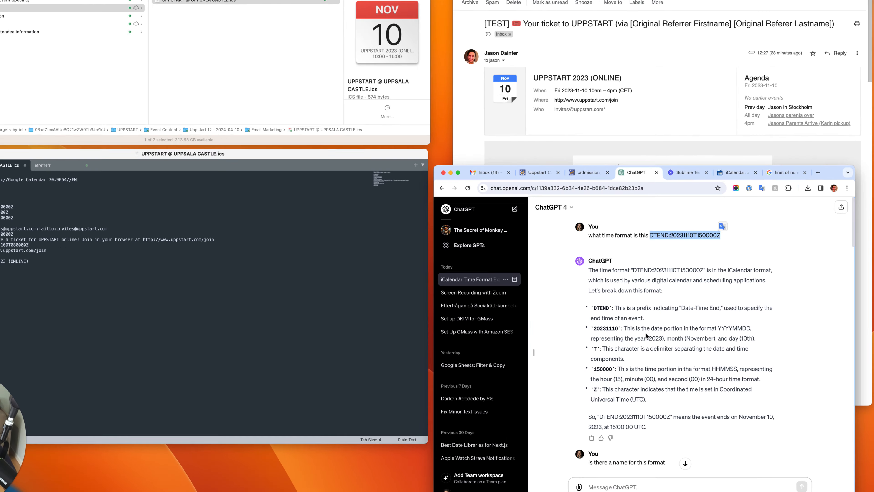
{"action": "scroll", "coordinate": [650, 339], "scroll_direction": "down", "scroll_amount": 4}
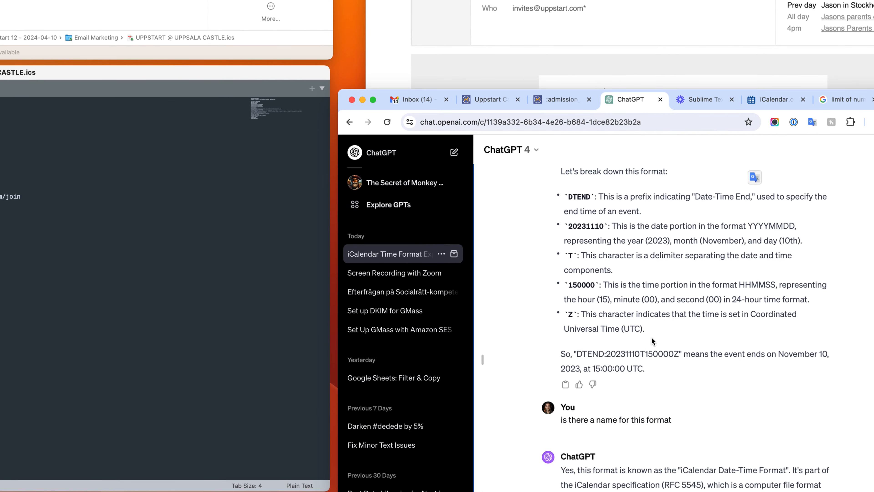
{"action": "scroll", "coordinate": [651, 341], "scroll_direction": "up", "scroll_amount": 3}
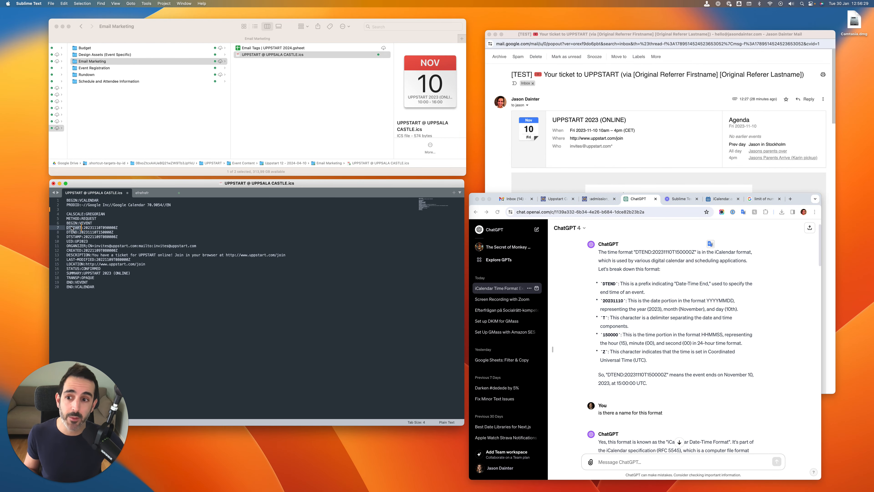
{"action": "left_click", "coordinate": [73, 233]}
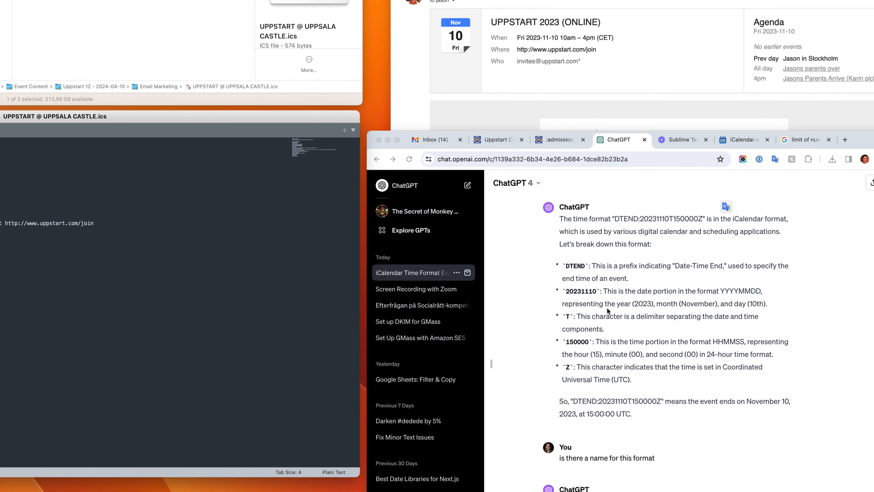
{"action": "scroll", "coordinate": [607, 310], "scroll_direction": "down", "scroll_amount": 1}
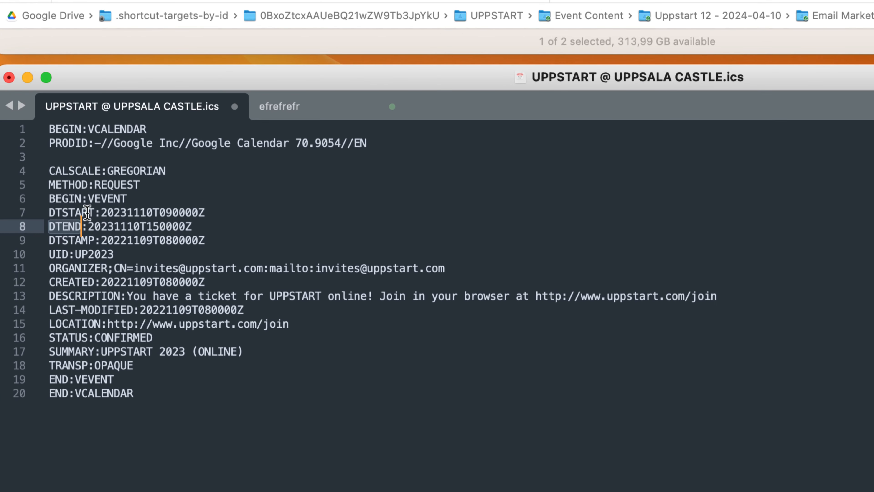
Examine the date and time portions of the DTSTART line in the UPPSTART @ UPPSALA CASTLE.ics file
{"action": "left_click_drag", "start_coordinate": [100, 211], "coordinate": [152, 211]}
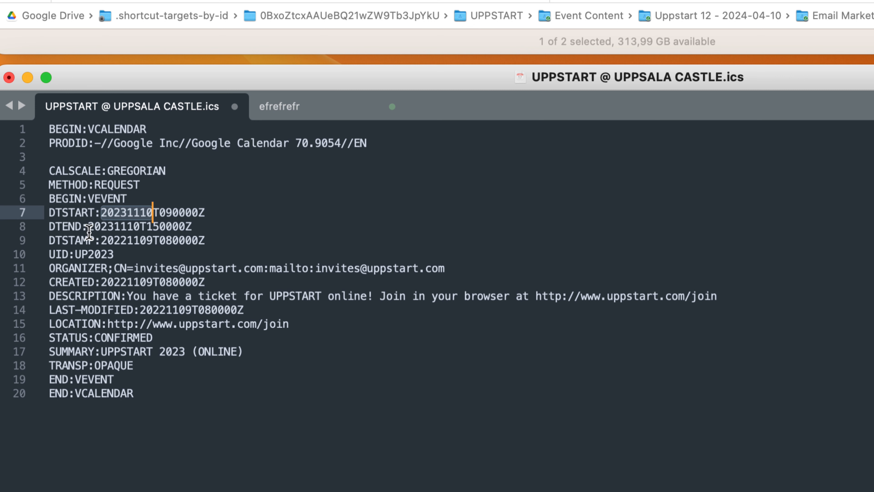
{"action": "left_click", "coordinate": [159, 211]}
{"action": "left_click", "coordinate": [152, 211]}
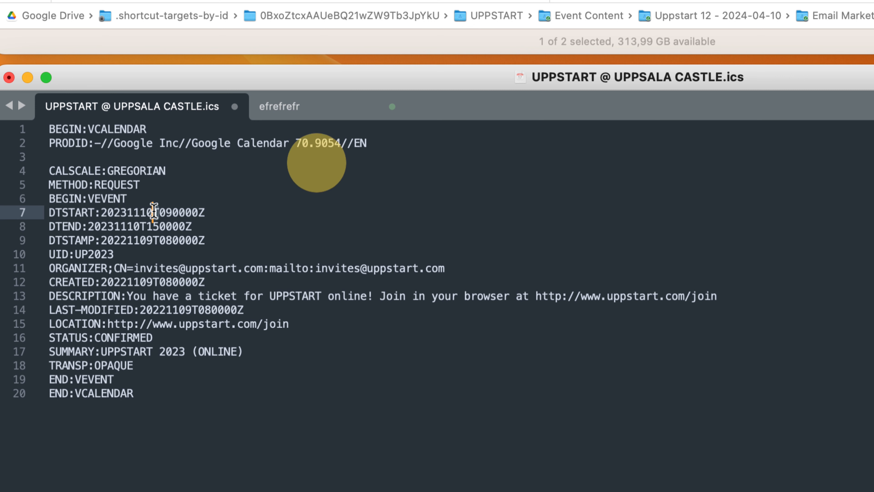
{"action": "left_click", "coordinate": [201, 213]}
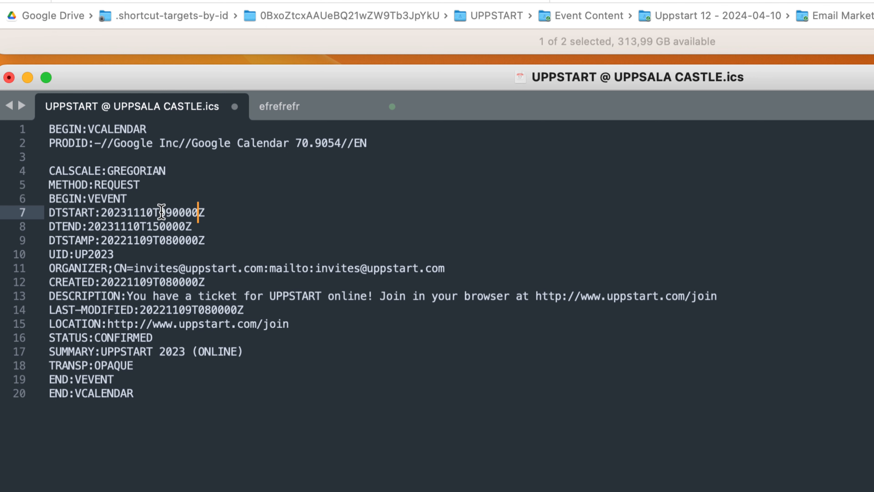
{"action": "left_click_drag", "start_coordinate": [160, 211], "coordinate": [208, 212]}
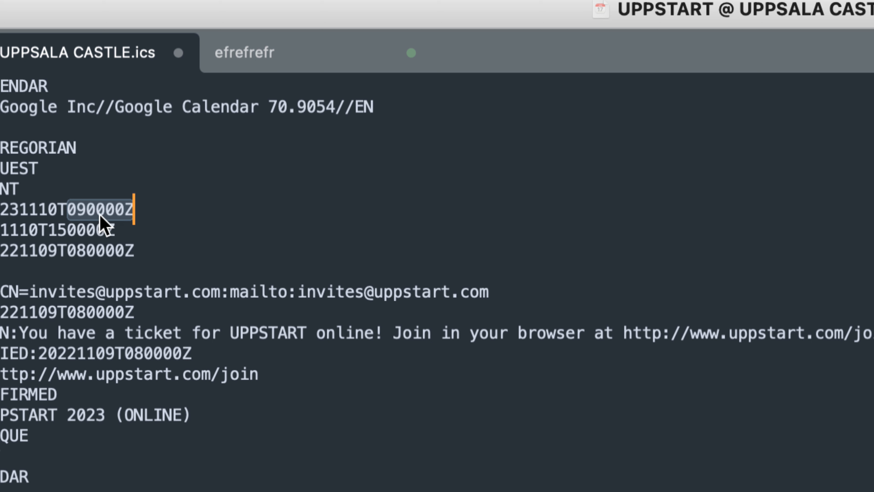
{"action": "left_click", "coordinate": [122, 211]}
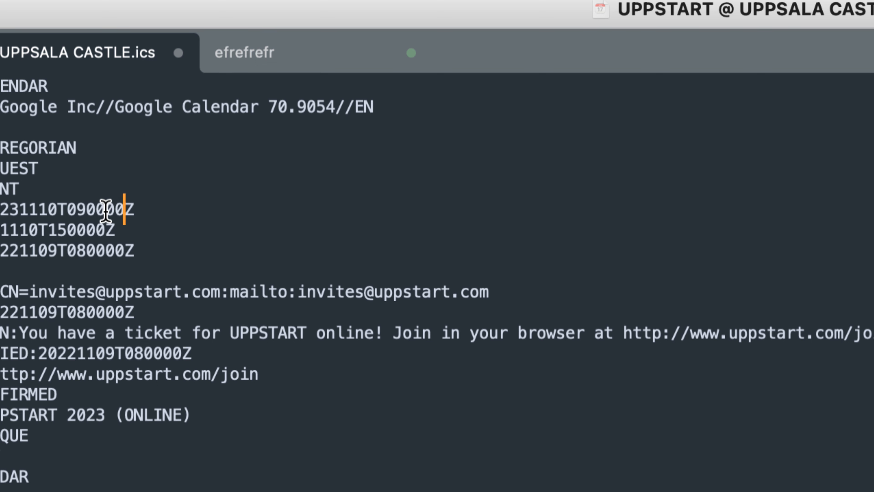
Try 5 as the last minutes digit of the DTSTART time and restore it to 0
{"action": "left_click", "coordinate": [105, 210]}
{"action": "key", "text": "BackSpace"}
{"action": "type", "text": "5"}
{"action": "key", "text": "BackSpace"}
{"action": "type", "text": "0"}
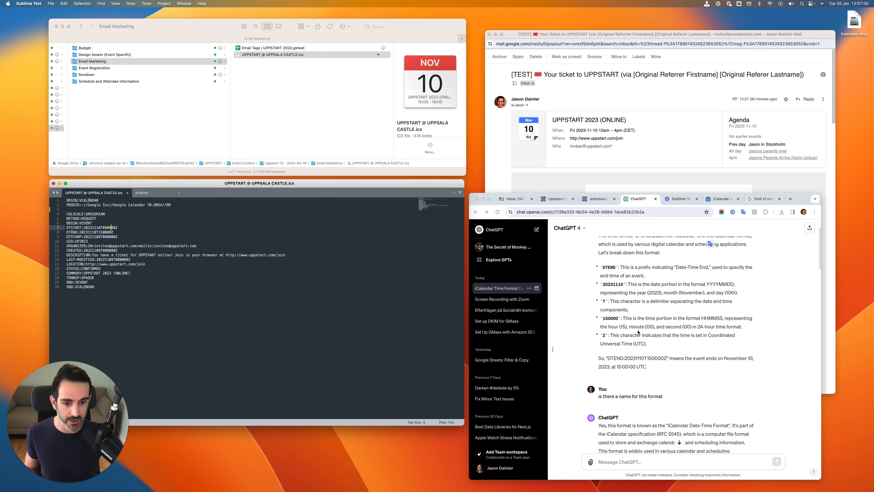
Read ChatGPT's explanations of the Z suffix, UTC offsets and DTSTAMP, comparing them with the date lines in the .ics file
{"action": "scroll", "coordinate": [641, 333], "scroll_direction": "down", "scroll_amount": 1}
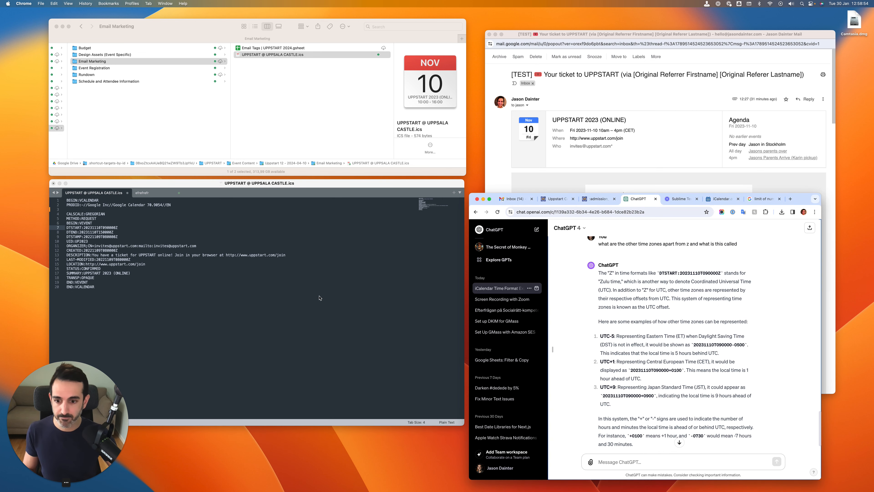
{"action": "left_click", "coordinate": [154, 231]}
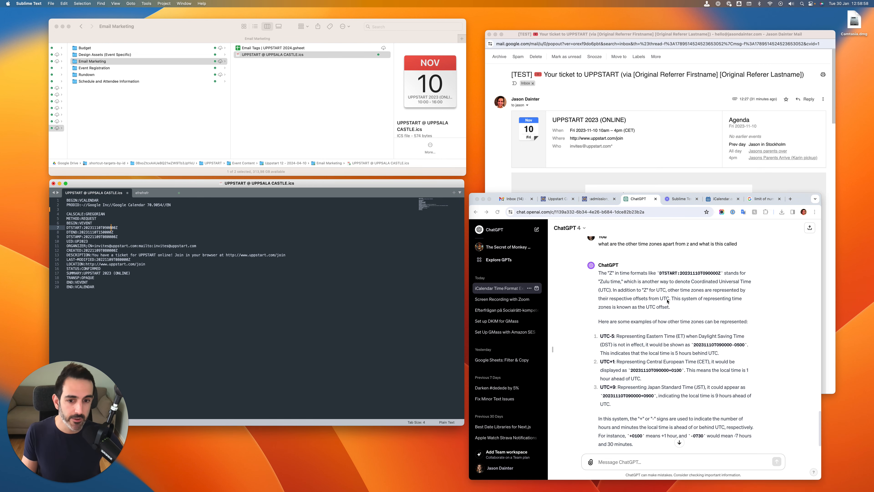
{"action": "left_click", "coordinate": [652, 299]}
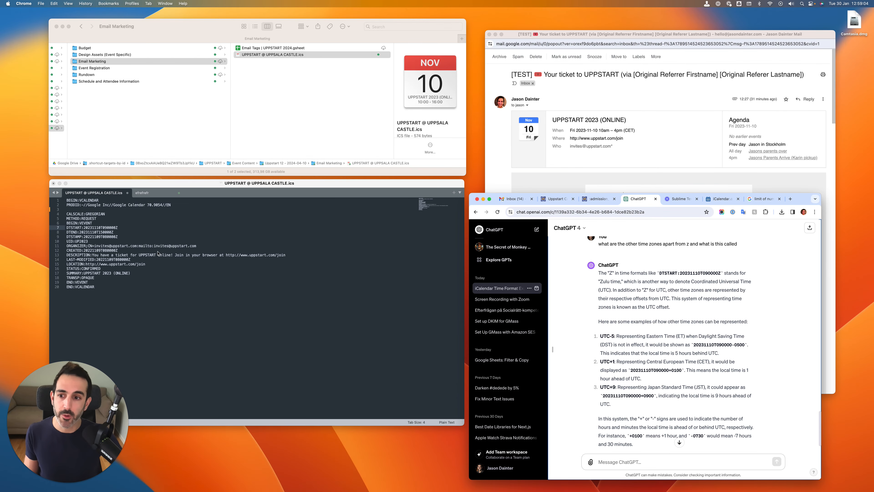
{"action": "left_click", "coordinate": [116, 232]}
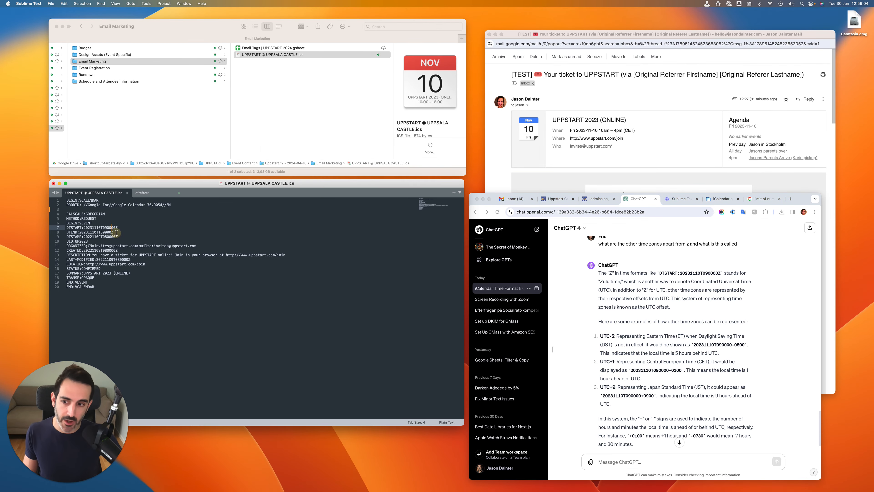
{"action": "left_click", "coordinate": [601, 311]}
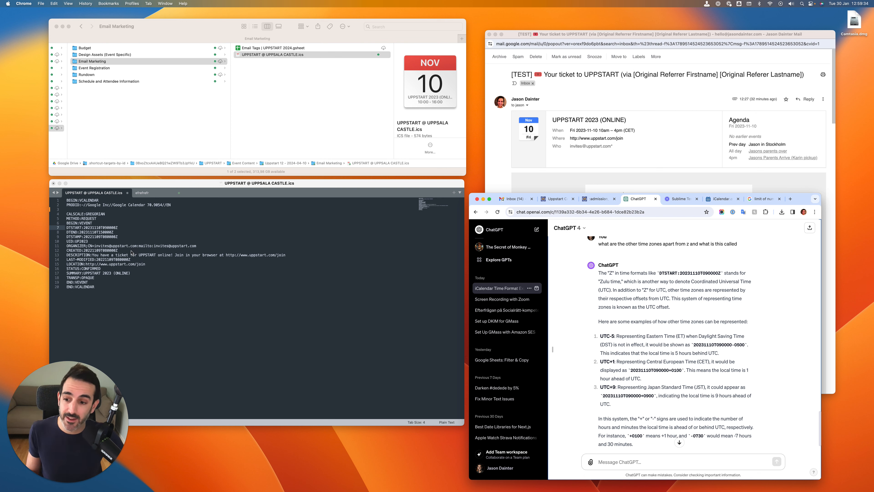
{"action": "left_click", "coordinate": [122, 237]}
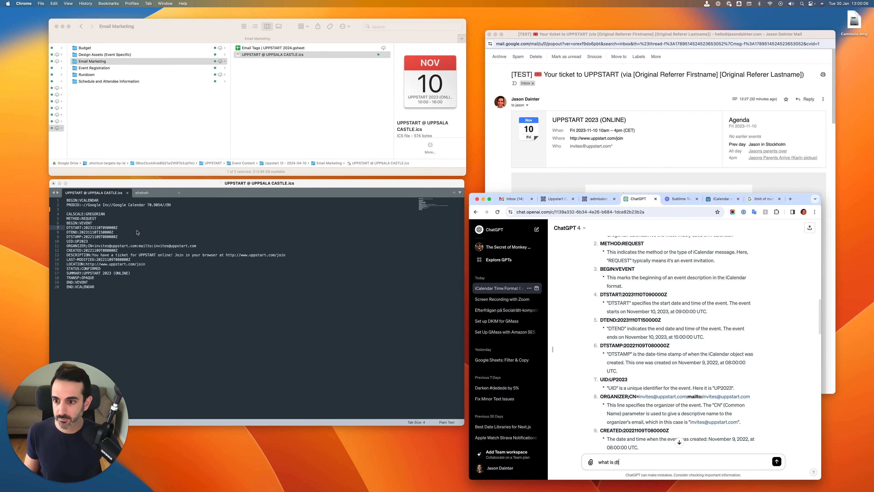
{"action": "left_click", "coordinate": [137, 233]}
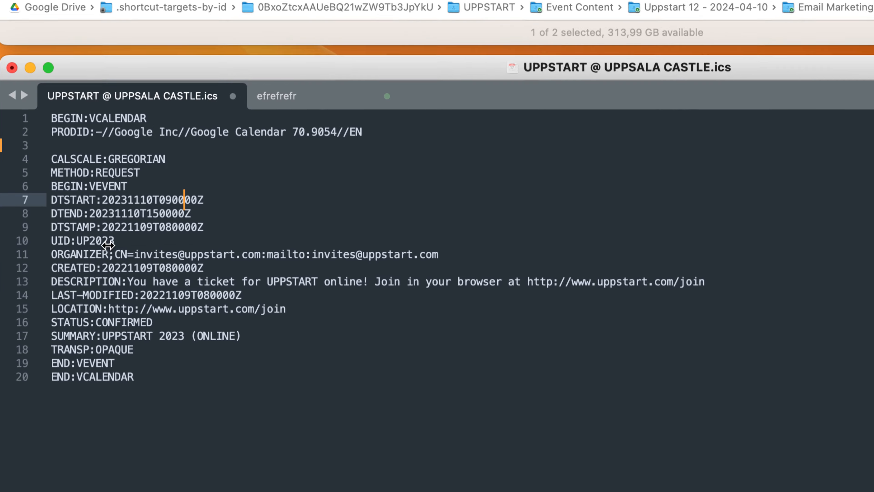
Highlight the UID line of the event to examine its identifier
{"action": "left_click", "coordinate": [23, 241]}
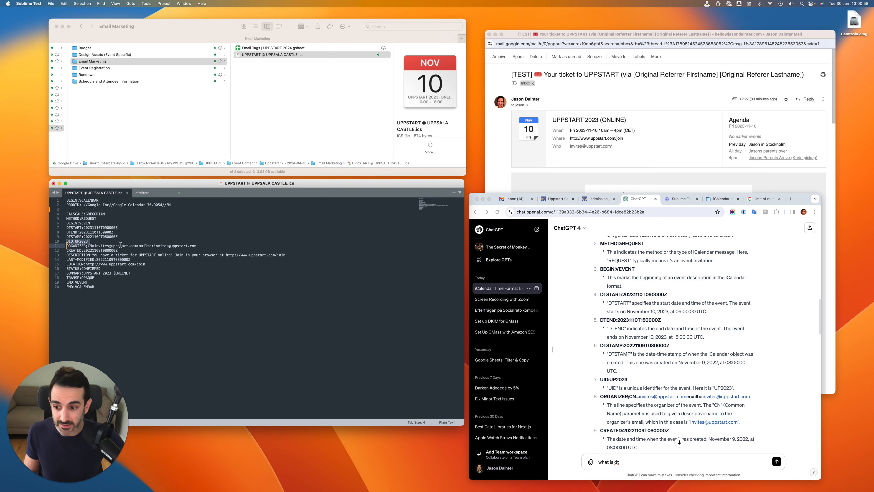
{"action": "left_click", "coordinate": [90, 240]}
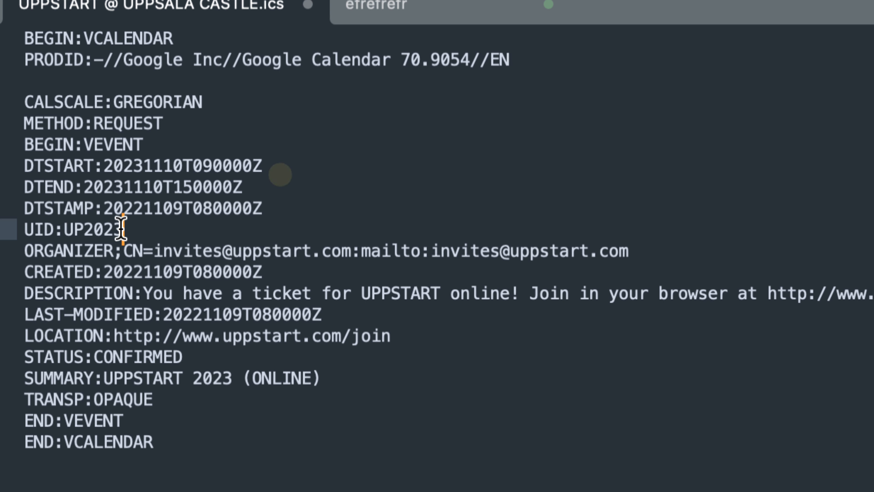
{"action": "left_click_drag", "start_coordinate": [122, 229], "coordinate": [28, 229]}
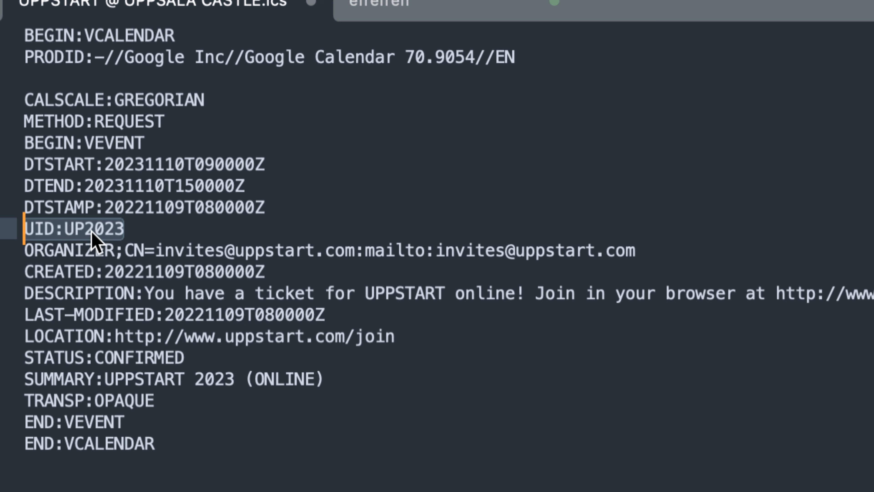
{"action": "left_click", "coordinate": [123, 230]}
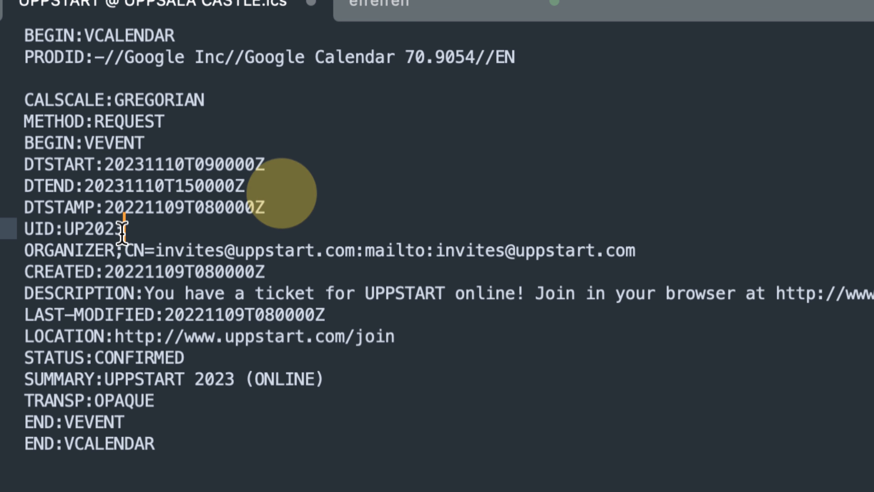
Replace the UID value with the sample identifier GOOG-2024-01-Cat
{"action": "double_click", "coordinate": [68, 230]}
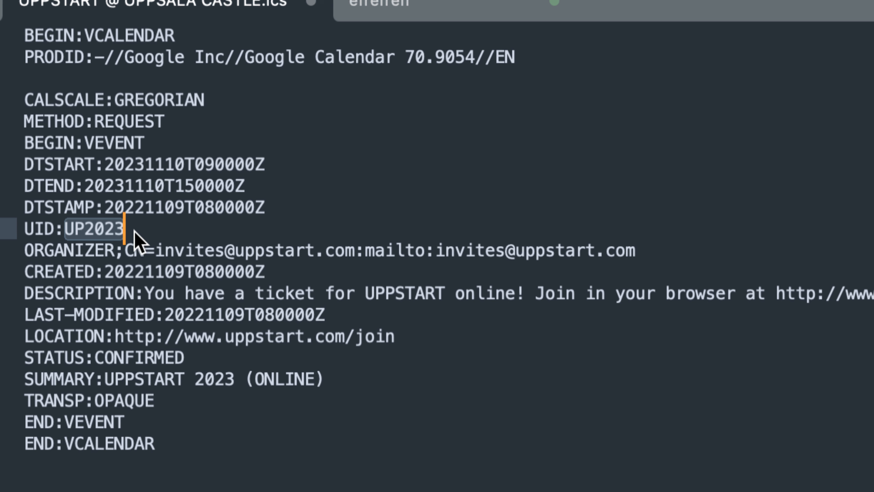
{"action": "type", "text": "GOOG"}
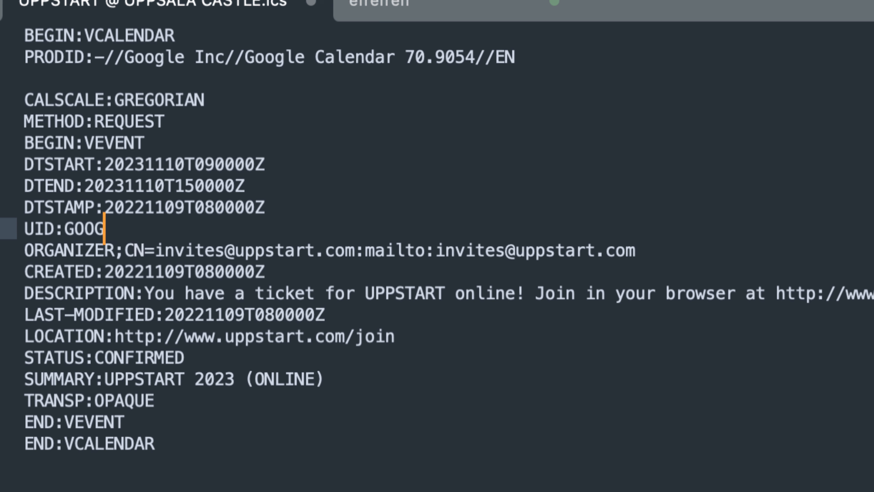
{"action": "type", "text": "-2020"}
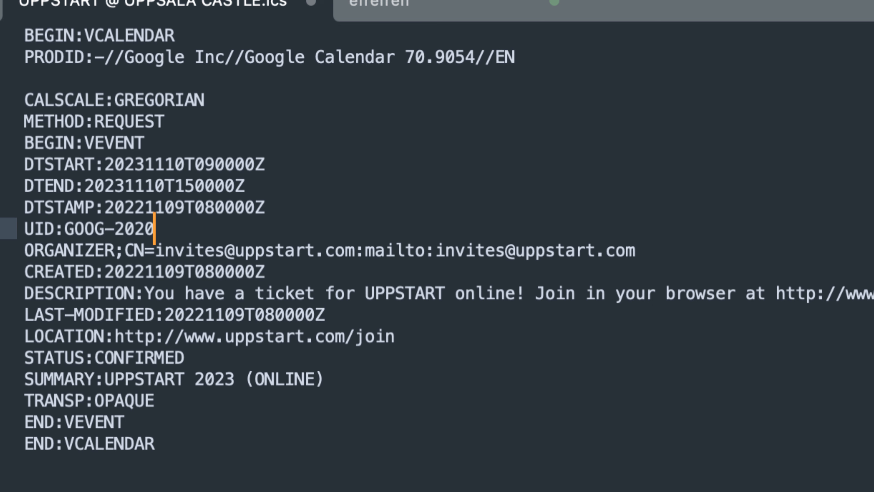
{"action": "type", "text": "2"}
{"action": "key", "text": "BackSpace"}
{"action": "key", "text": "BackSpace"}
{"action": "type", "text": "4-01"}
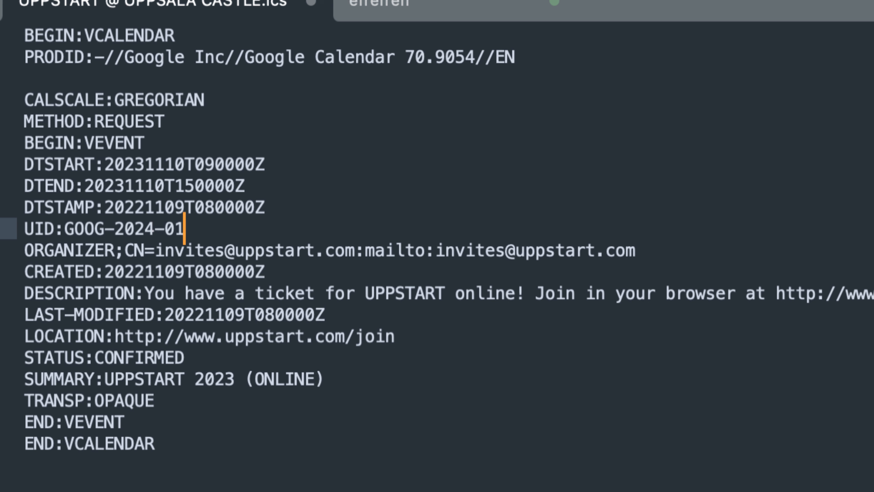
{"action": "type", "text": "-Cat"}
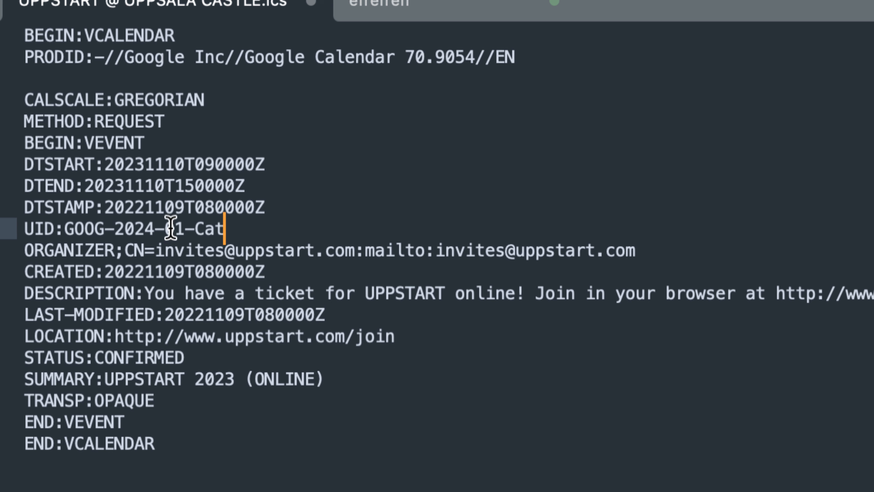
Remove the last two hyphens from the sample UID and capitalise its ending so it reads GOOG-202401CAT
{"action": "left_click", "coordinate": [195, 229]}
{"action": "key", "text": "BackSpace"}
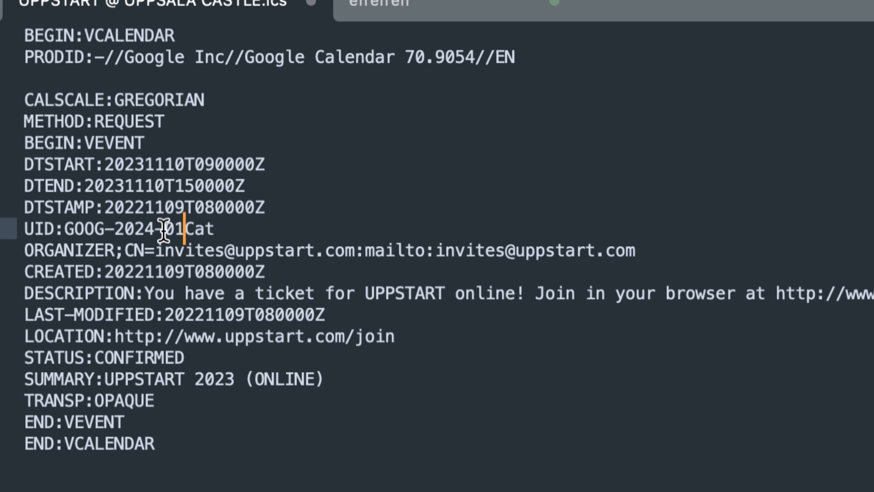
{"action": "left_click", "coordinate": [164, 230]}
{"action": "key", "text": "BackSpace"}
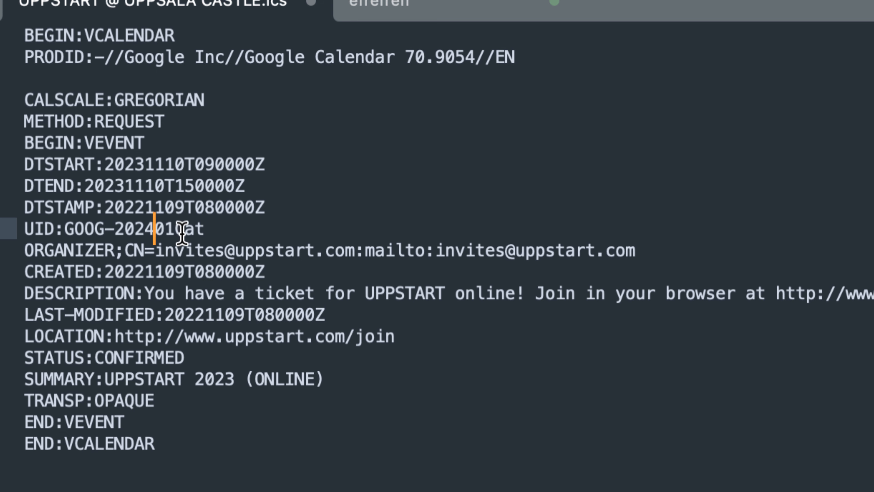
{"action": "left_click_drag", "start_coordinate": [185, 232], "coordinate": [204, 232]}
{"action": "type", "text": "AT"}
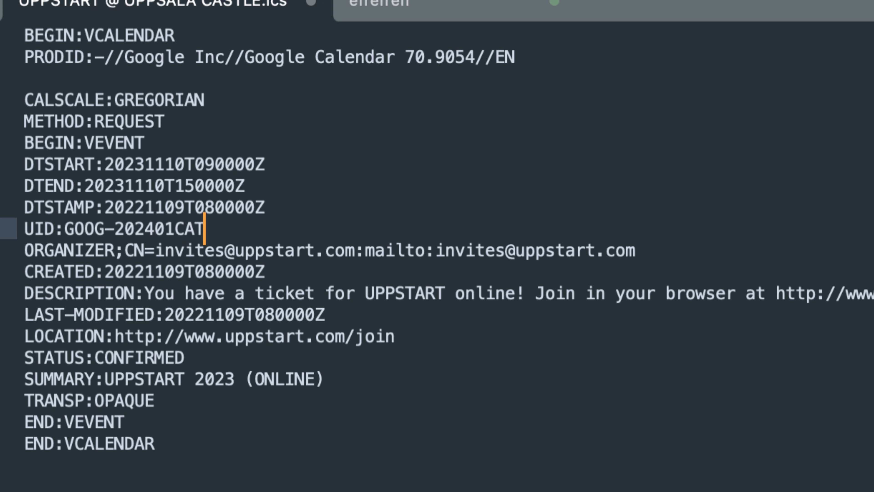
Replace the sample UID with UP2024 and select the new value
{"action": "key", "text": "alt+shift+Left"}
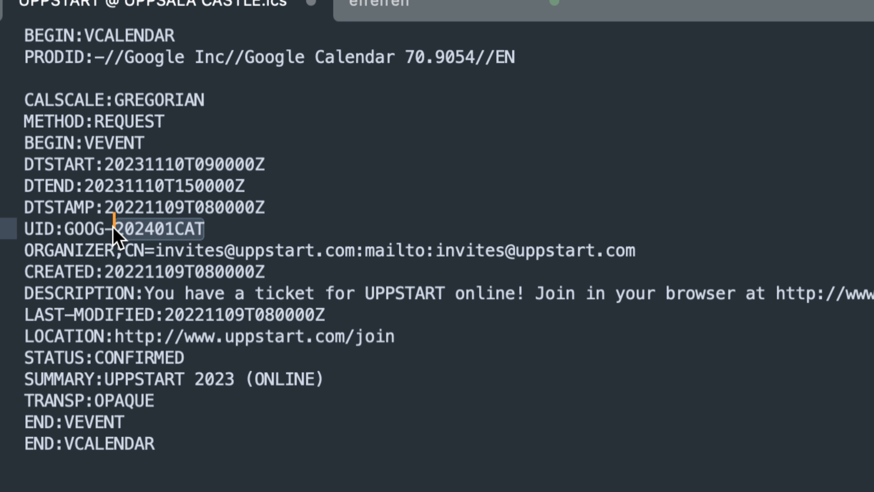
{"action": "left_click_drag", "start_coordinate": [202, 230], "coordinate": [65, 230]}
{"action": "type", "text": "UP2"}
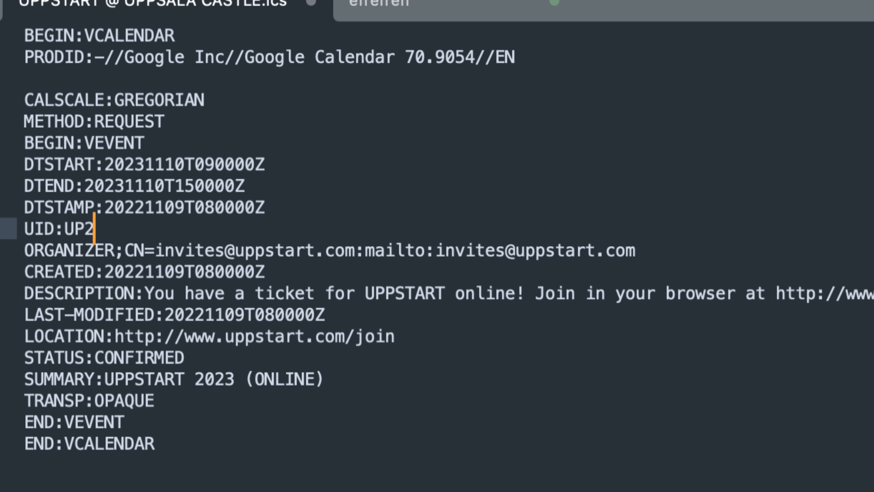
{"action": "type", "text": "024"}
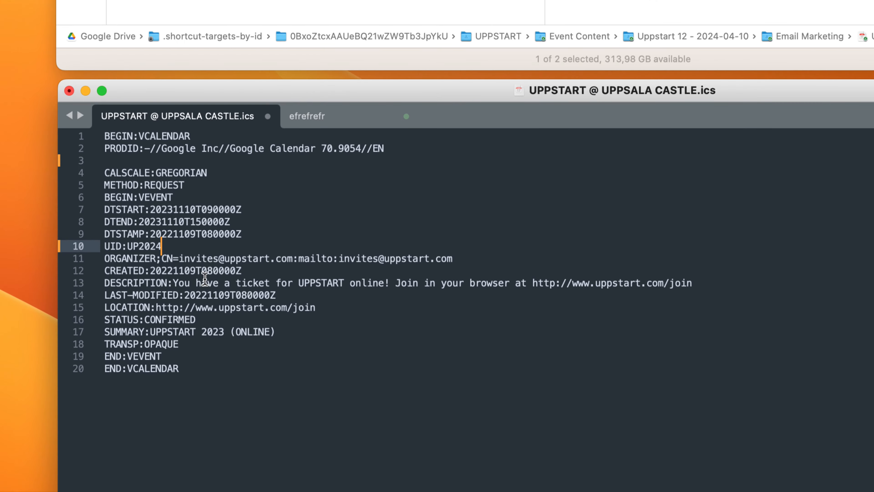
{"action": "double_click", "coordinate": [148, 247]}
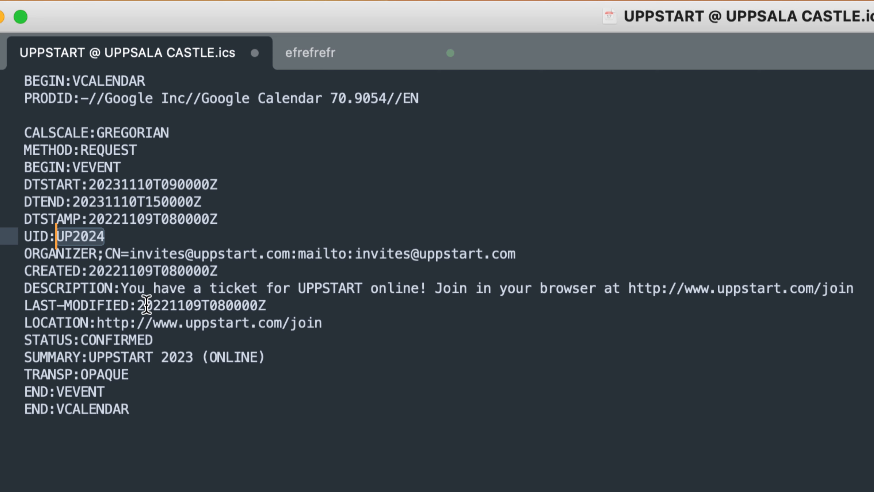
Highlight the LAST-MODIFIED timestamp and bring the test UPPSTART ticket email to the front to view its calendar invitation
{"action": "left_click_drag", "start_coordinate": [138, 305], "coordinate": [169, 305]}
{"action": "left_click_drag", "start_coordinate": [244, 303], "coordinate": [267, 305]}
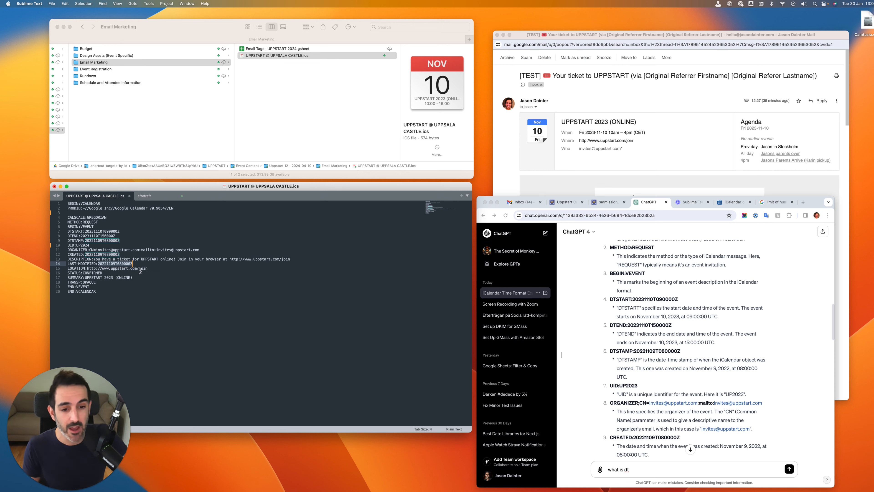
{"action": "left_click", "coordinate": [651, 85]}
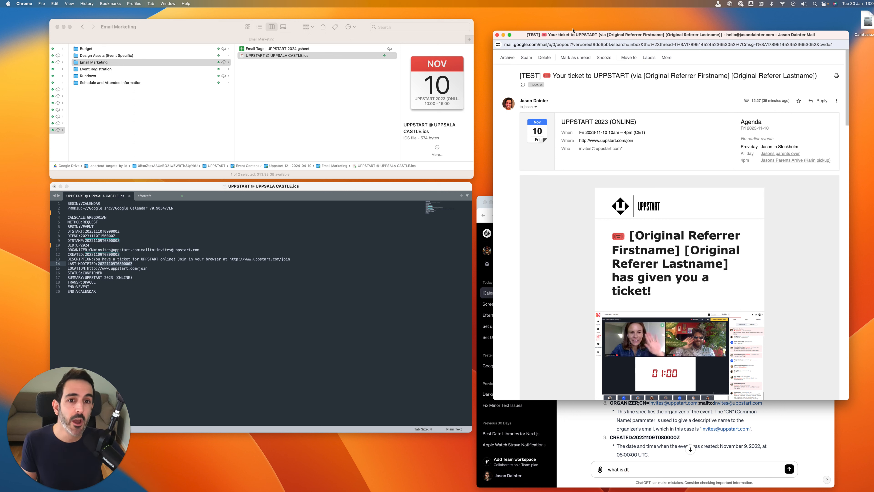
{"action": "left_click_drag", "start_coordinate": [577, 37], "coordinate": [574, 32]}
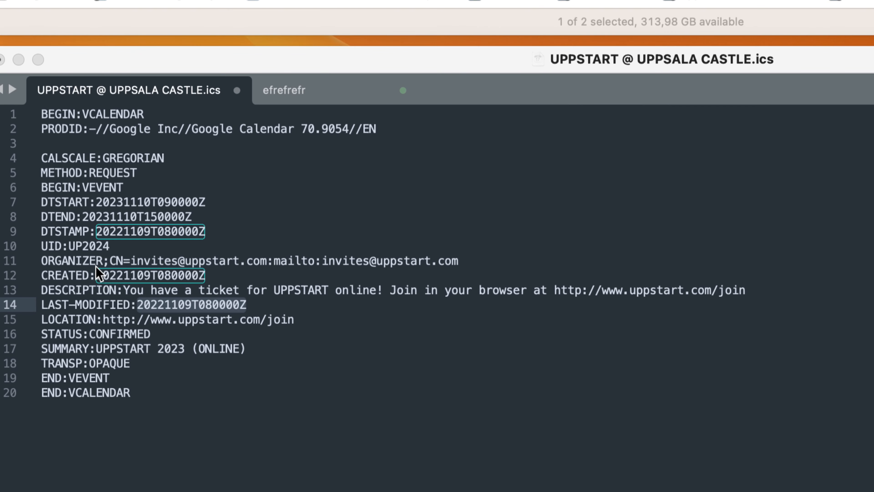
Examine the ORGANIZER line's CN and mailto parts and compare them with the Who field of the email's calendar invitation
{"action": "left_click", "coordinate": [95, 260]}
{"action": "double_click", "coordinate": [51, 263]}
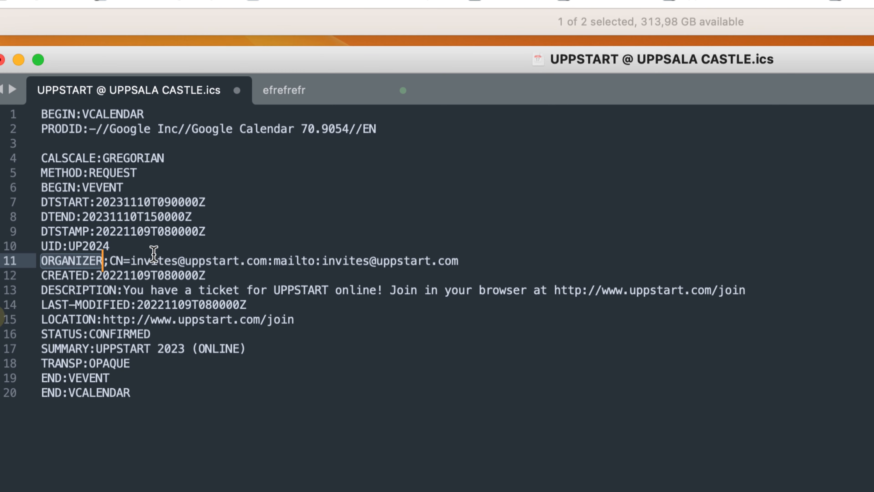
{"action": "left_click_drag", "start_coordinate": [110, 264], "coordinate": [181, 263]}
{"action": "left_click", "coordinate": [227, 262]}
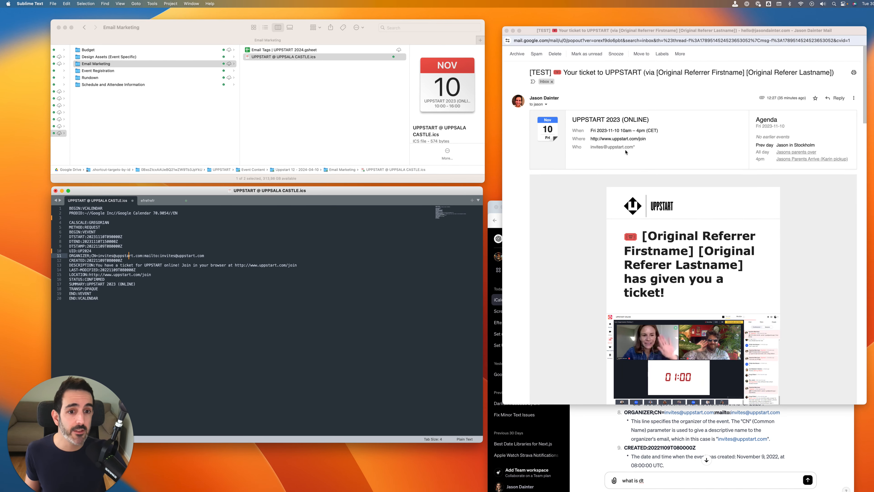
{"action": "left_click", "coordinate": [641, 153]}
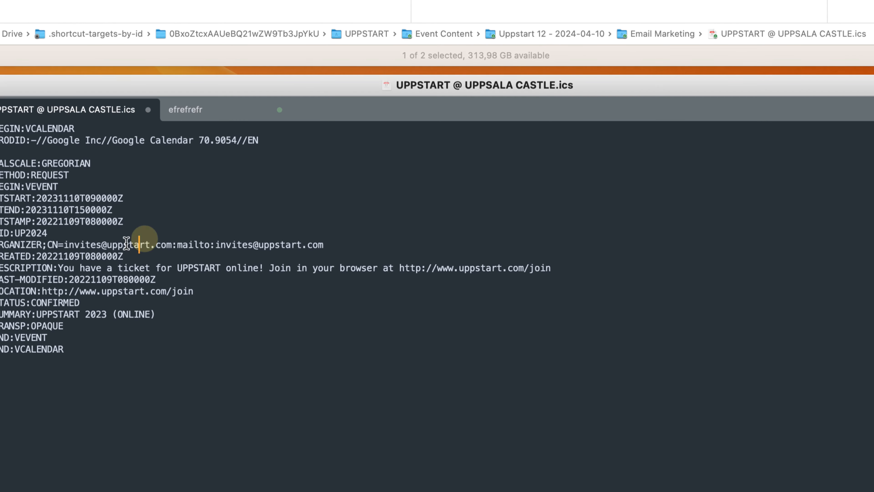
Highlight the domain and mailbox name within the ORGANIZER line's CN value to examine its two parts
{"action": "left_click_drag", "start_coordinate": [109, 246], "coordinate": [171, 246]}
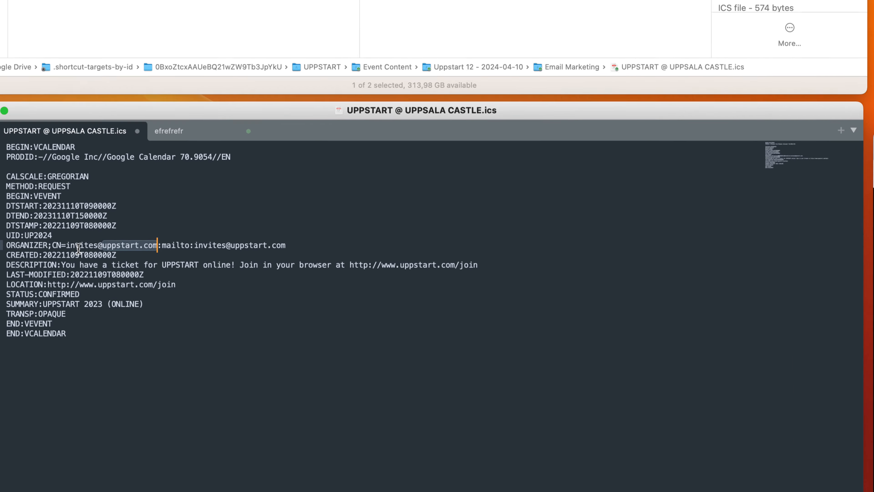
{"action": "double_click", "coordinate": [86, 246]}
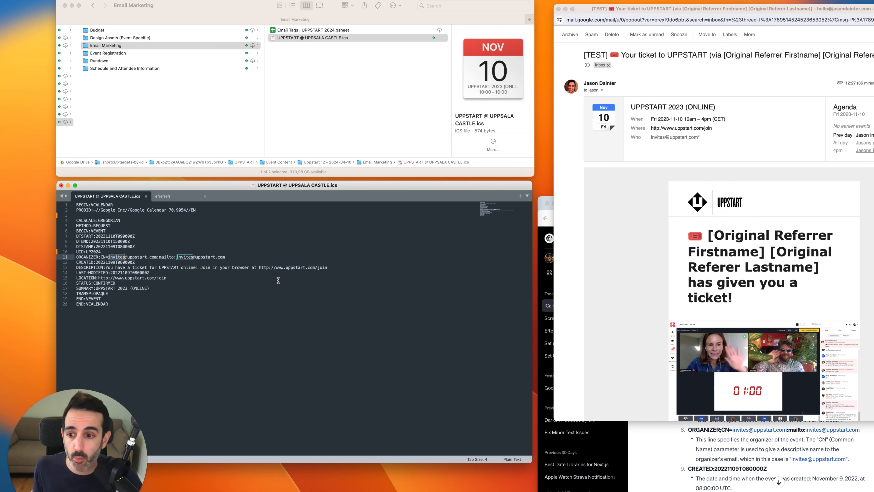
{"action": "left_click", "coordinate": [140, 272]}
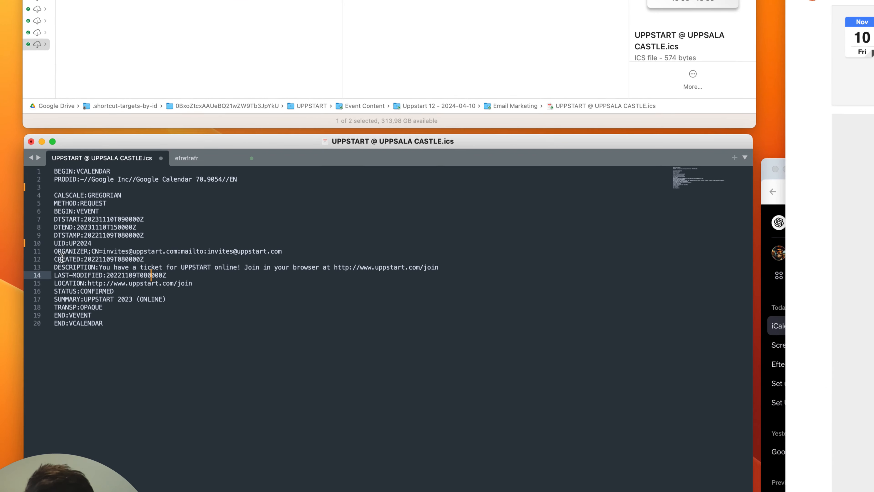
Highlight the CREATED label and the DESCRIPTION text, and compare the description with the notes of the UPPSTART 2023 (ONLINE) calendar event
{"action": "double_click", "coordinate": [80, 262]}
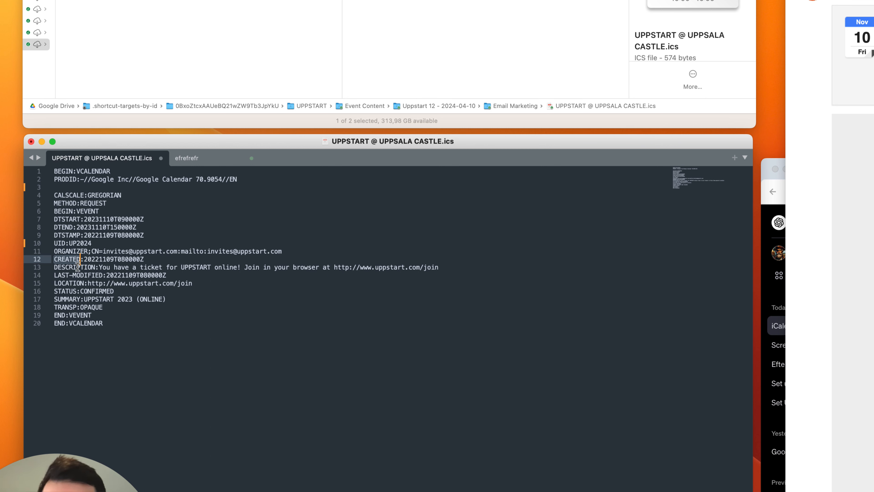
{"action": "left_click_drag", "start_coordinate": [99, 267], "coordinate": [447, 269]}
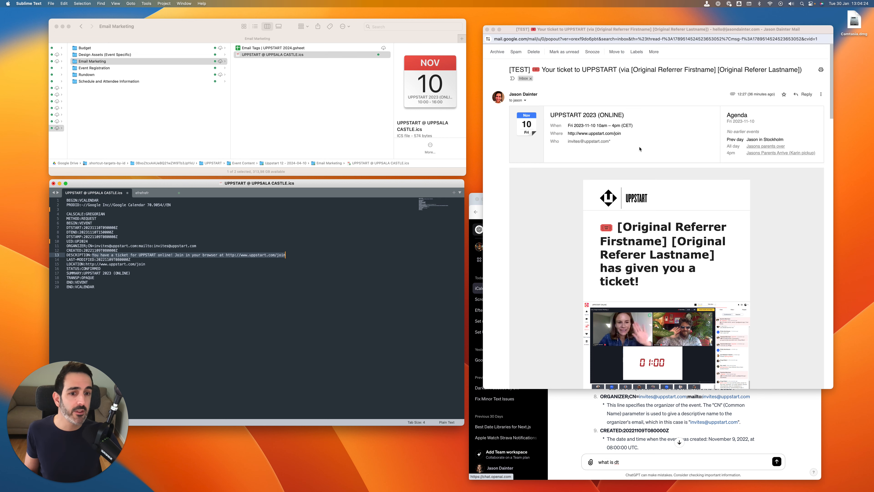
{"action": "scroll", "coordinate": [640, 149], "scroll_direction": "down", "scroll_amount": 3}
{"action": "scroll", "coordinate": [639, 149], "scroll_direction": "up", "scroll_amount": 5}
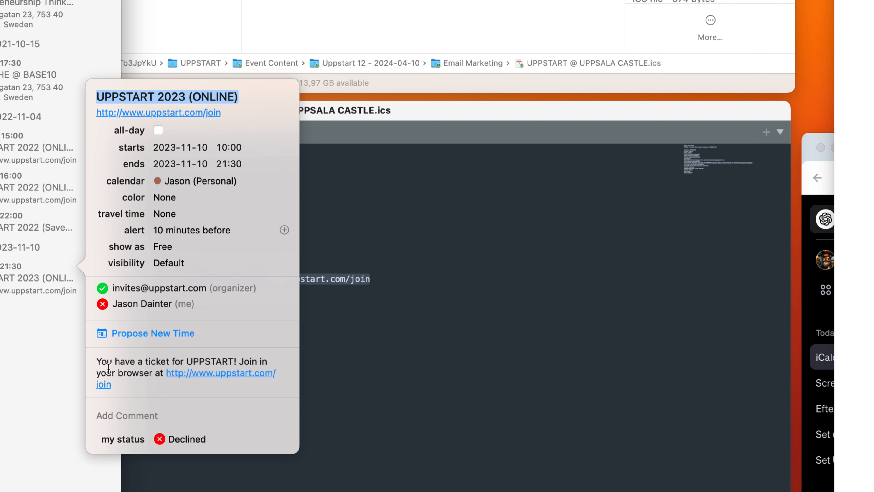
{"action": "left_click_drag", "start_coordinate": [98, 361], "coordinate": [123, 384]}
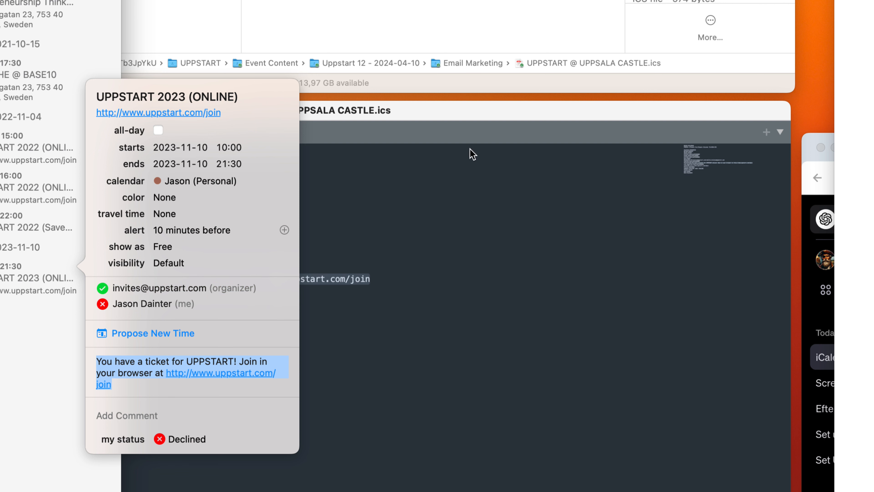
Highlight the calendar event's title and the corresponding SUMMARY line in the .ics file to compare them
{"action": "left_click_drag", "start_coordinate": [97, 96], "coordinate": [254, 100]}
{"action": "left_click", "coordinate": [443, 121]}
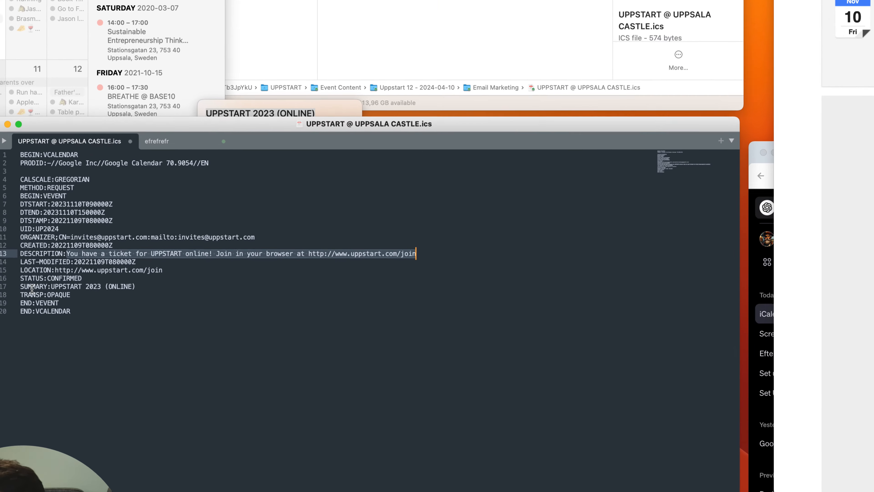
{"action": "left_click_drag", "start_coordinate": [25, 288], "coordinate": [107, 288]}
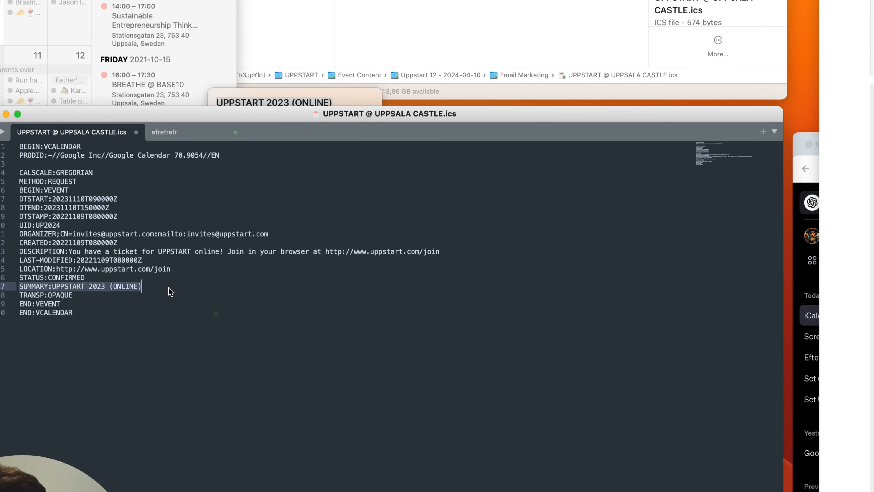
{"action": "mouse_move", "coordinate": [243, 116]}
{"action": "left_mouse_down"}
{"action": "mouse_move", "coordinate": [226, 159]}
{"action": "mouse_move", "coordinate": [218, 146]}
{"action": "mouse_move", "coordinate": [239, 129]}
{"action": "left_mouse_up"}
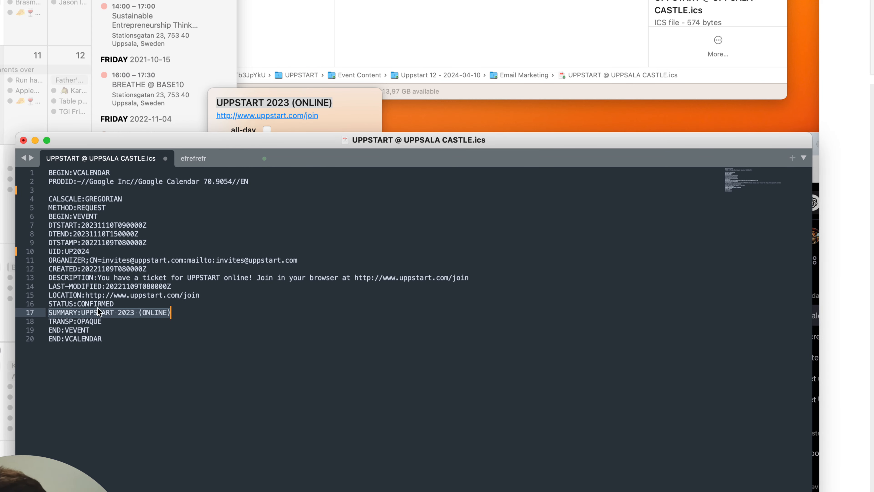
Highlight the LOCATION line's web address and compare it with the link under the calendar event's title
{"action": "left_click", "coordinate": [64, 295]}
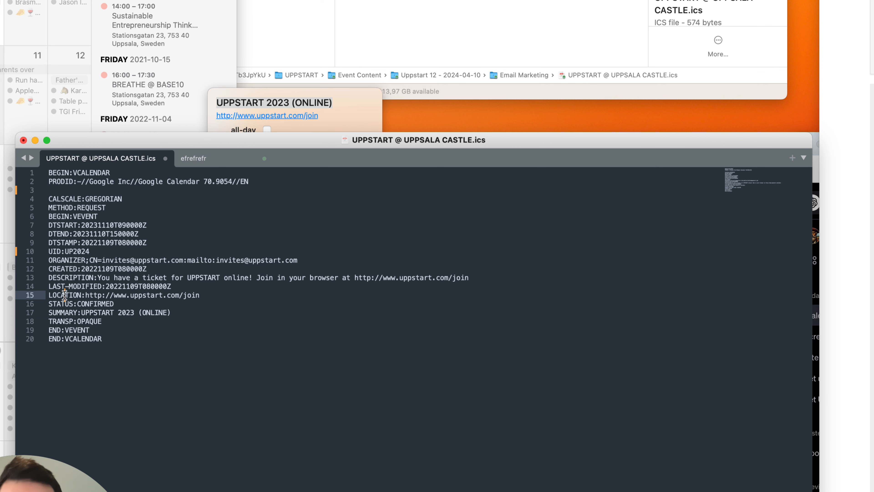
{"action": "left_click_drag", "start_coordinate": [87, 295], "coordinate": [199, 296]}
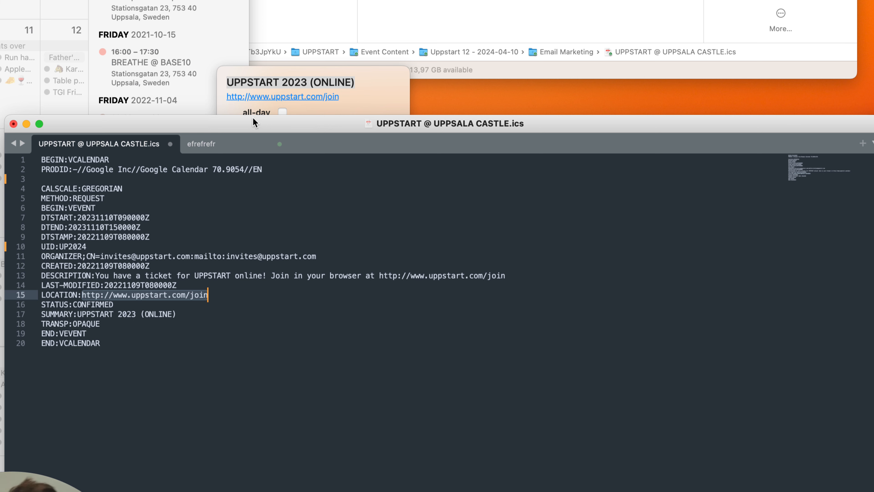
{"action": "left_click", "coordinate": [277, 77]}
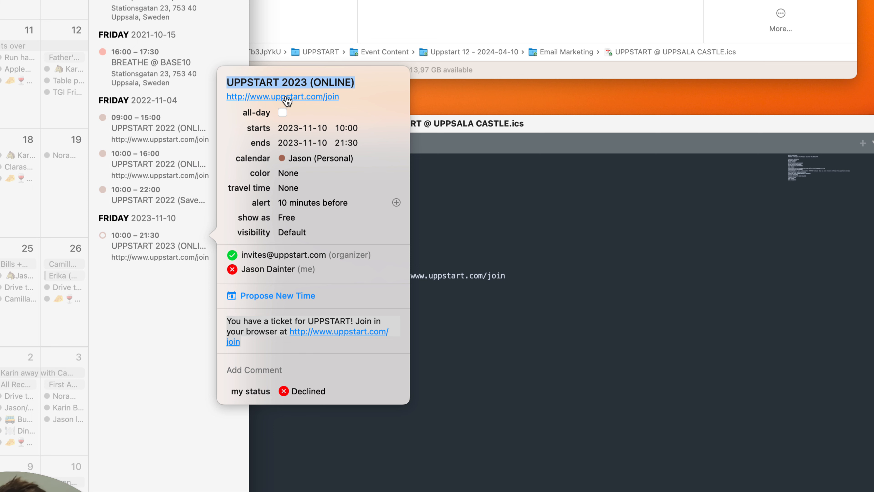
{"action": "left_click", "coordinate": [506, 195]}
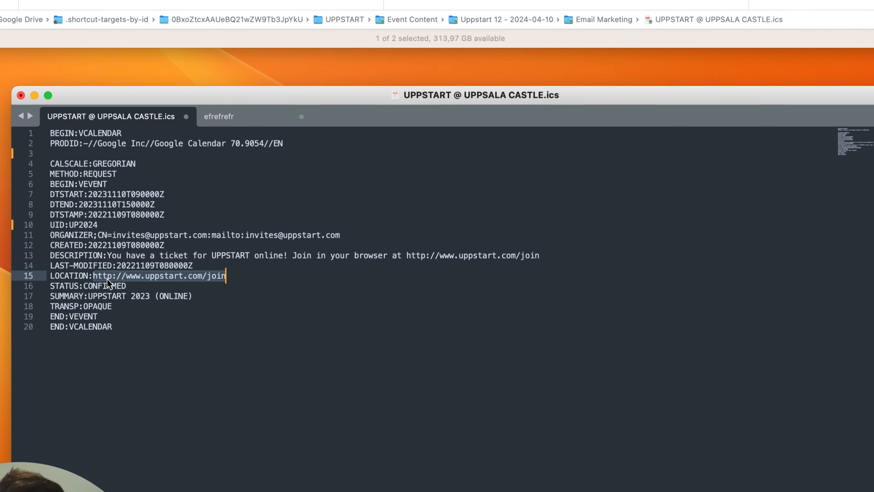
Highlight the STATUS value and the END:VEVENT line to examine the closing fields of the .ics file
{"action": "double_click", "coordinate": [102, 285]}
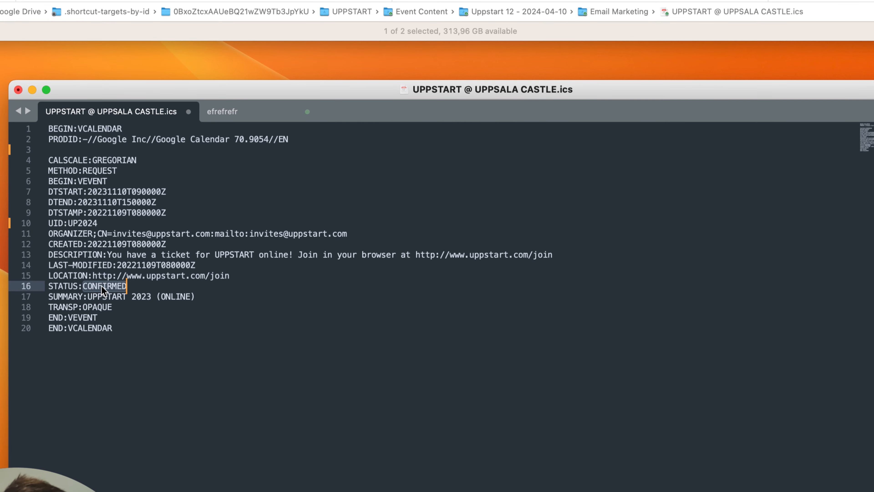
{"action": "left_click_drag", "start_coordinate": [125, 86], "coordinate": [132, 86]}
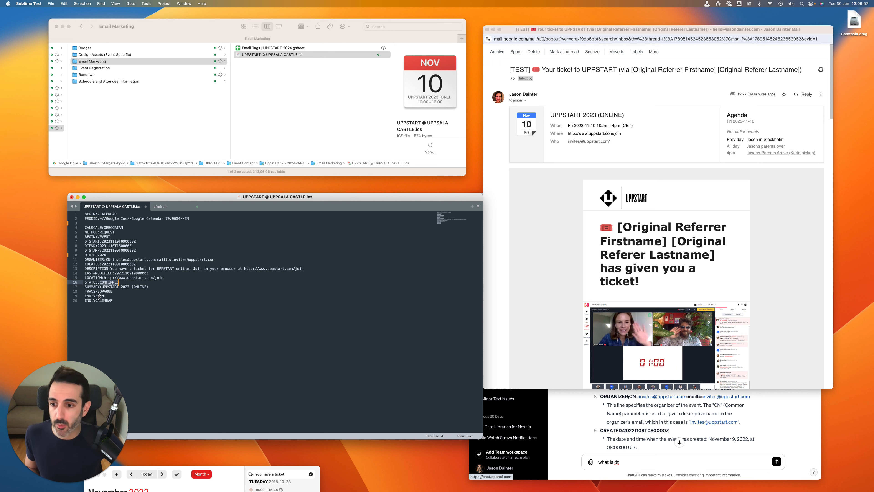
{"action": "left_click", "coordinate": [121, 296]}
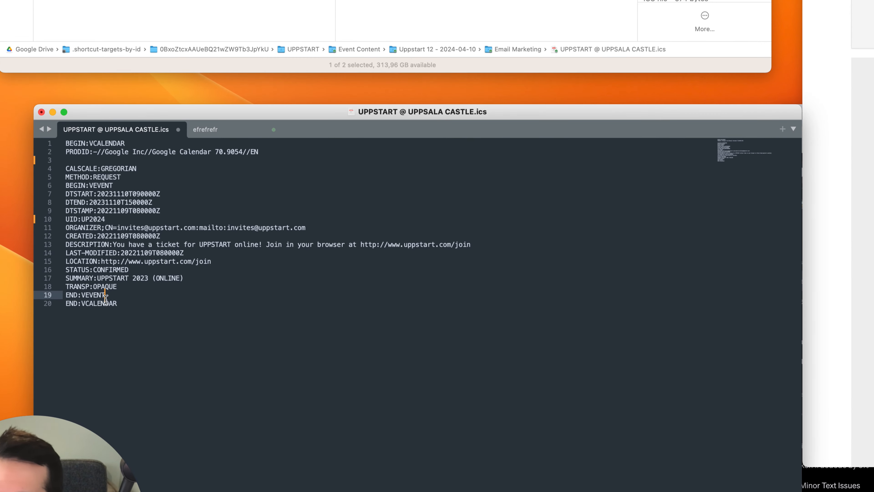
{"action": "left_click_drag", "start_coordinate": [65, 295], "coordinate": [125, 298]}
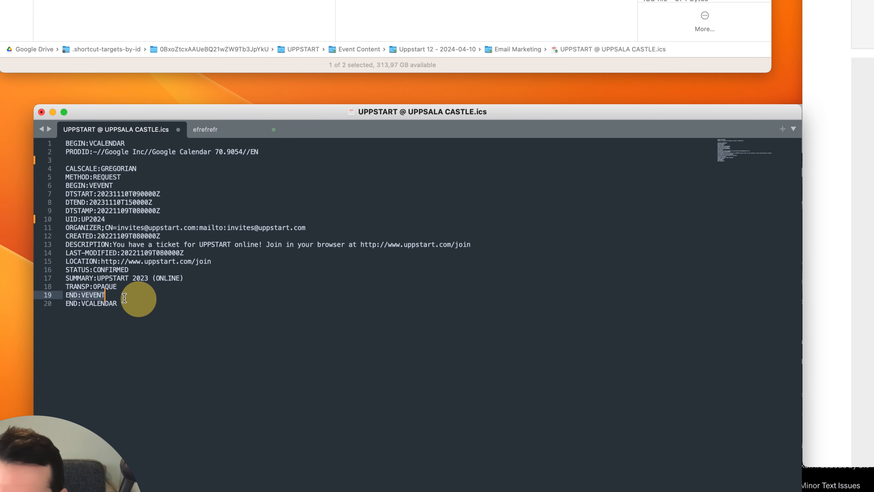
{"action": "left_click", "coordinate": [101, 303]}
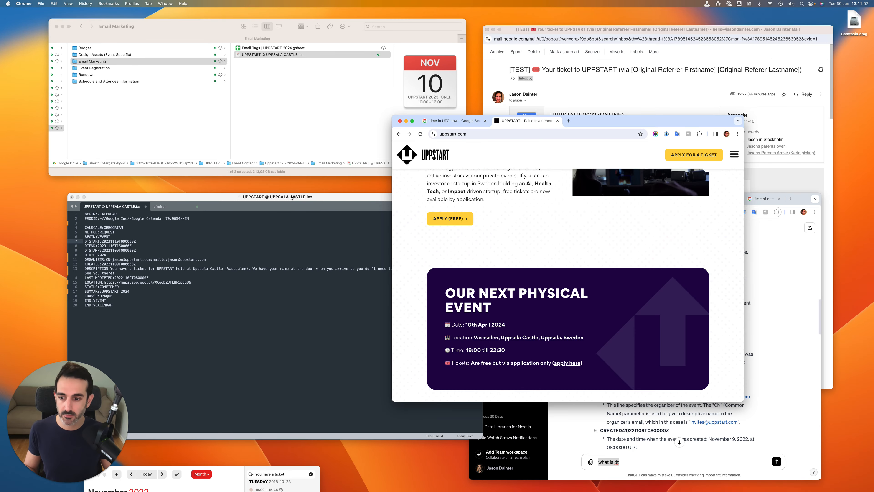
Reposition the UPPSTART website window and the .ics editor window beside each other to have the event details at hand
{"action": "left_click", "coordinate": [204, 285]}
{"action": "left_click_drag", "start_coordinate": [557, 129], "coordinate": [562, 126]}
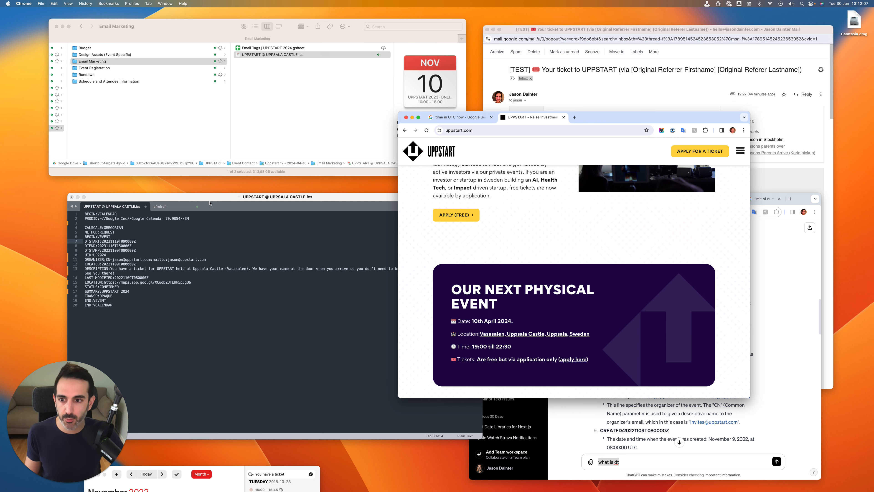
{"action": "left_click_drag", "start_coordinate": [195, 200], "coordinate": [198, 193]}
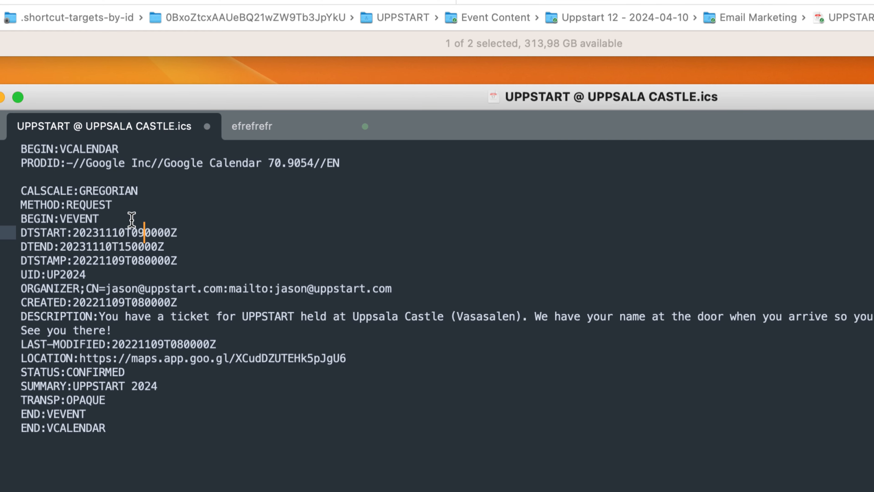
Set the DTSTART date to 20240410
{"action": "left_click", "coordinate": [101, 237]}
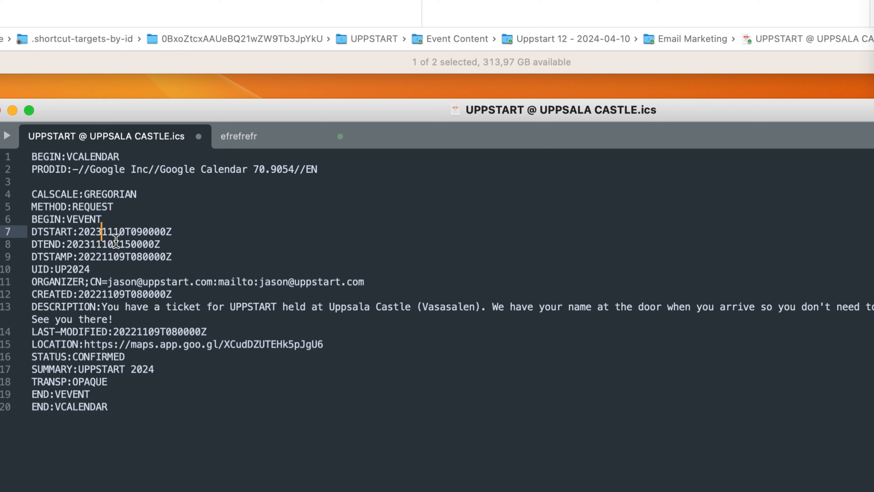
{"action": "key", "text": "BackSpace"}
{"action": "type", "text": "4"}
{"action": "key", "text": "Right"}
{"action": "key", "text": "Right"}
{"action": "key", "text": "BackSpace"}
{"action": "key", "text": "BackSpace"}
{"action": "type", "text": "04"}
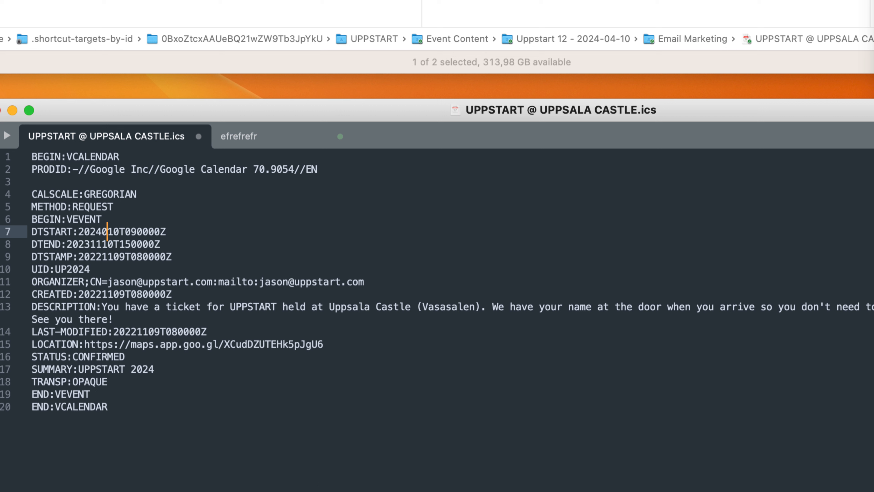
{"action": "key", "text": "Right"}
{"action": "key", "text": "Right"}
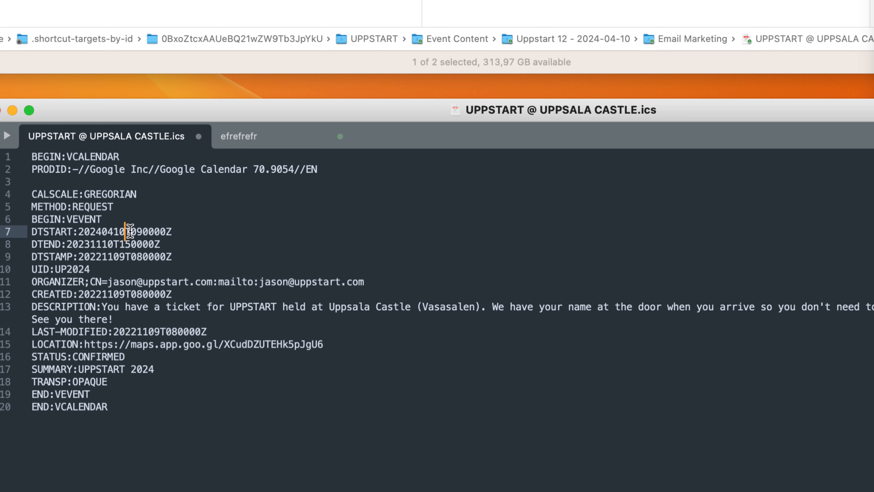
Highlight DTSTART's time part, check the current UTC time in the browser, and select the event's 19:00 start time on the UPPSTART website
{"action": "left_click_drag", "start_coordinate": [132, 232], "coordinate": [172, 231]}
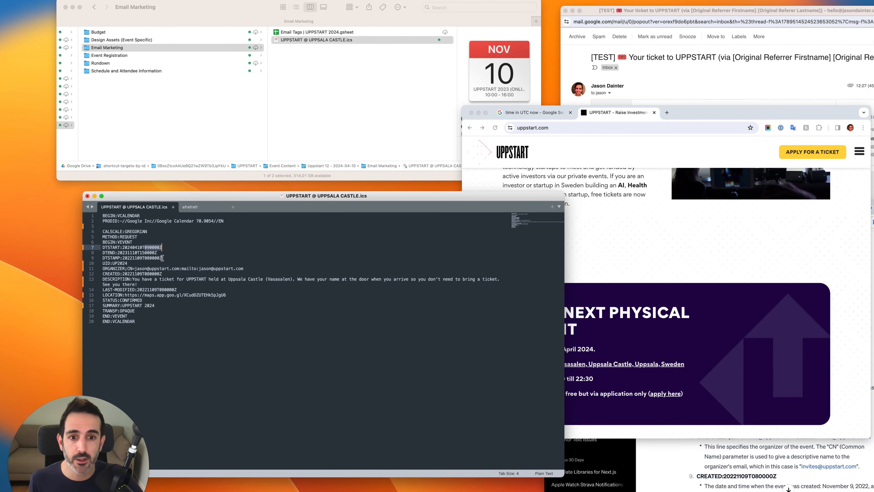
{"action": "left_click", "coordinate": [527, 113]}
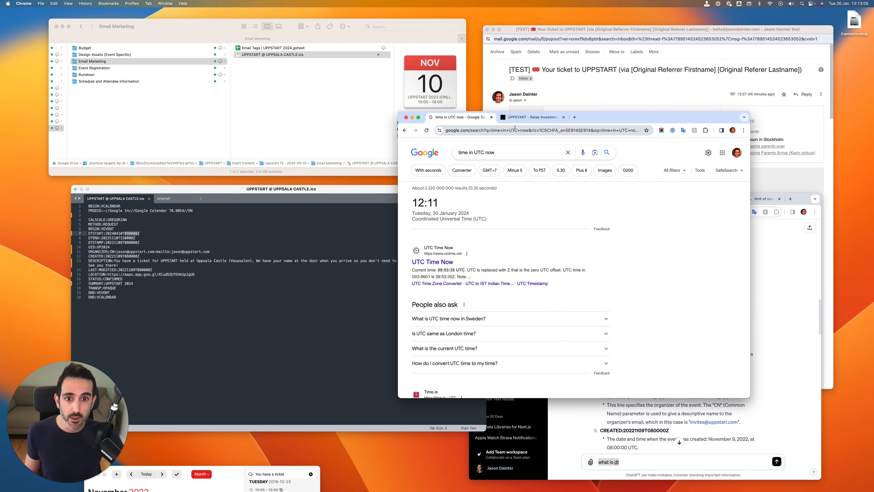
{"action": "left_click", "coordinate": [514, 112]}
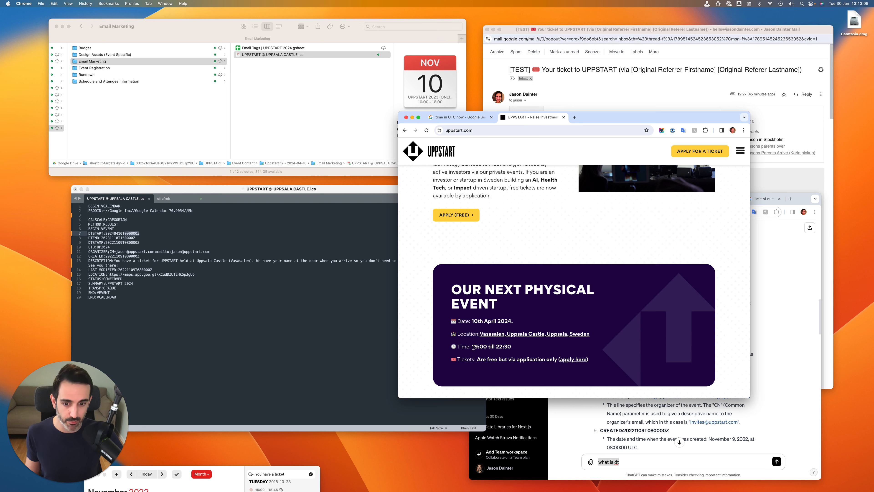
{"action": "left_click_drag", "start_coordinate": [474, 346], "coordinate": [488, 347]}
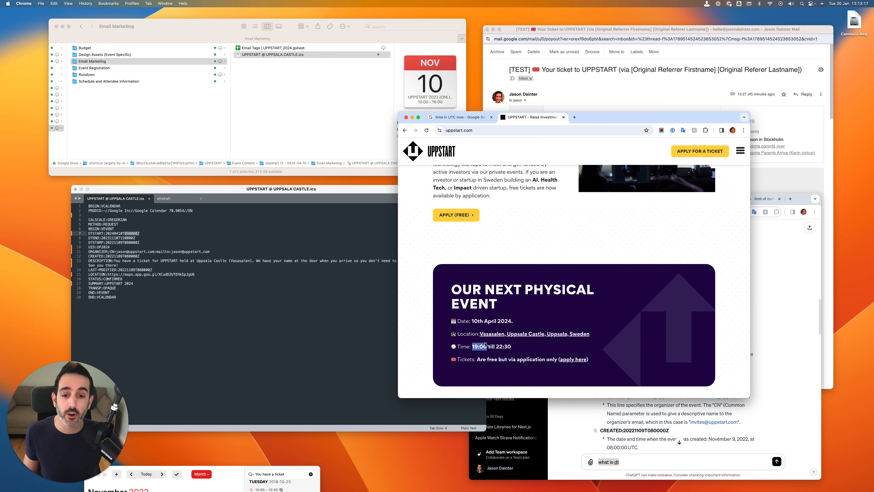
{"action": "left_click", "coordinate": [157, 255]}
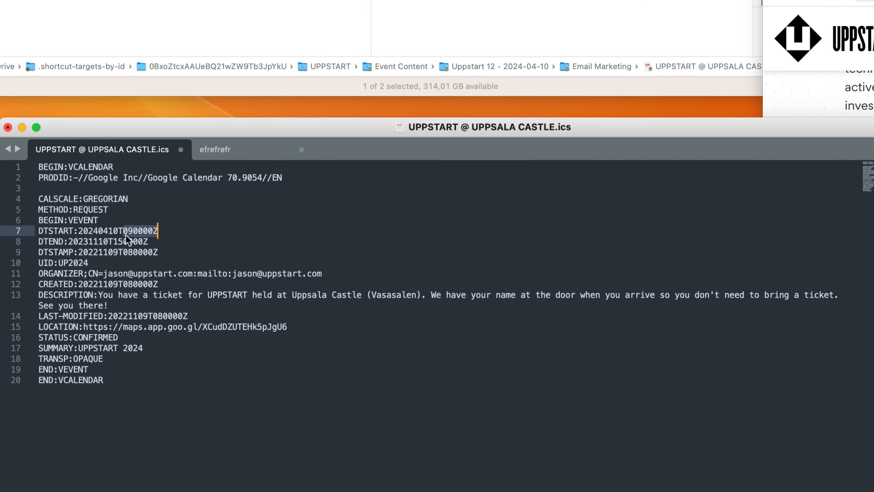
Set the DTSTART hour to 18 so the time part reads 180000Z, and highlight its minutes and seconds digits
{"action": "left_click", "coordinate": [133, 231]}
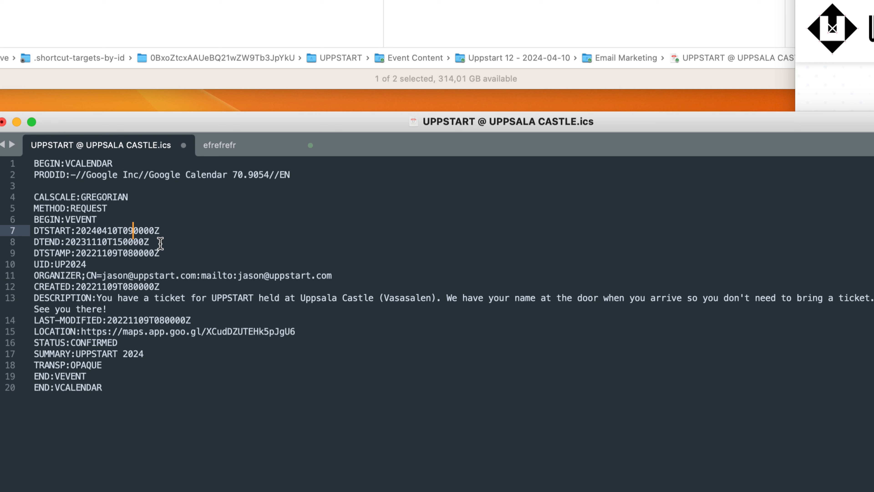
{"action": "key", "text": "BackSpace"}
{"action": "key", "text": "BackSpace"}
{"action": "type", "text": "1"}
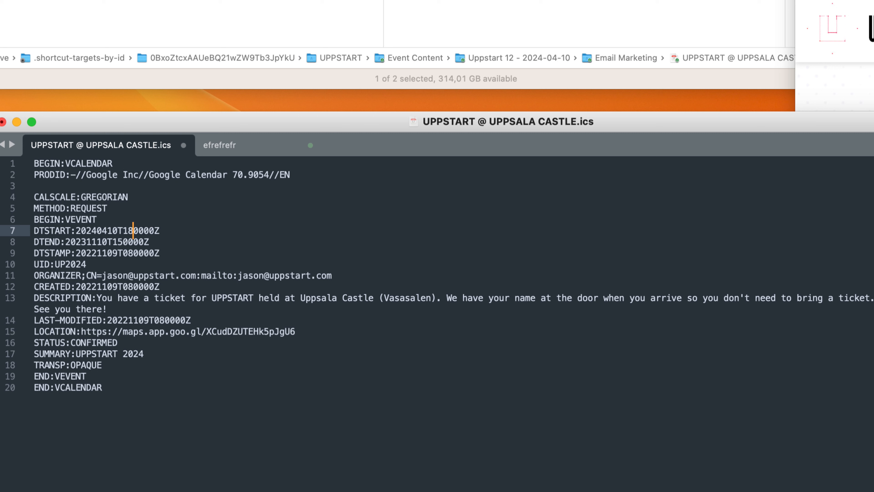
{"action": "type", "text": "8"}
{"action": "key", "text": "shift+Right"}
{"action": "key", "text": "shift+Right"}
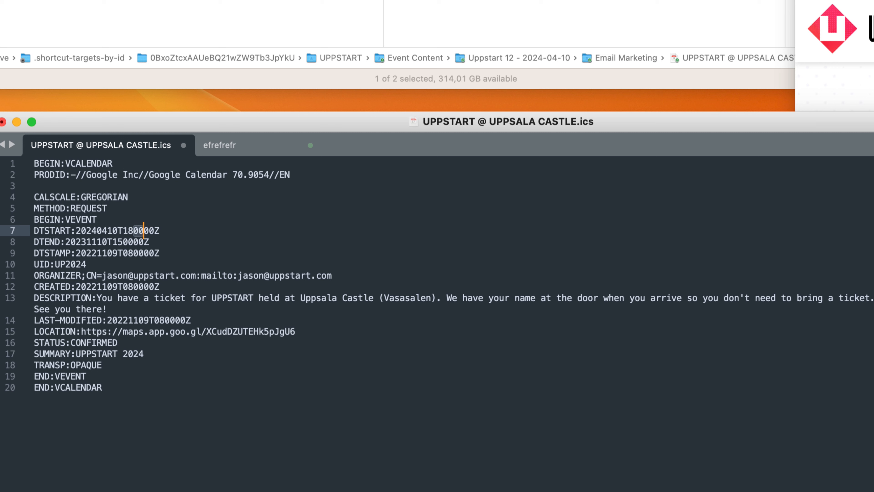
{"action": "key", "text": "Right"}
{"action": "key", "text": "shift+Right"}
{"action": "key", "text": "shift+Right"}
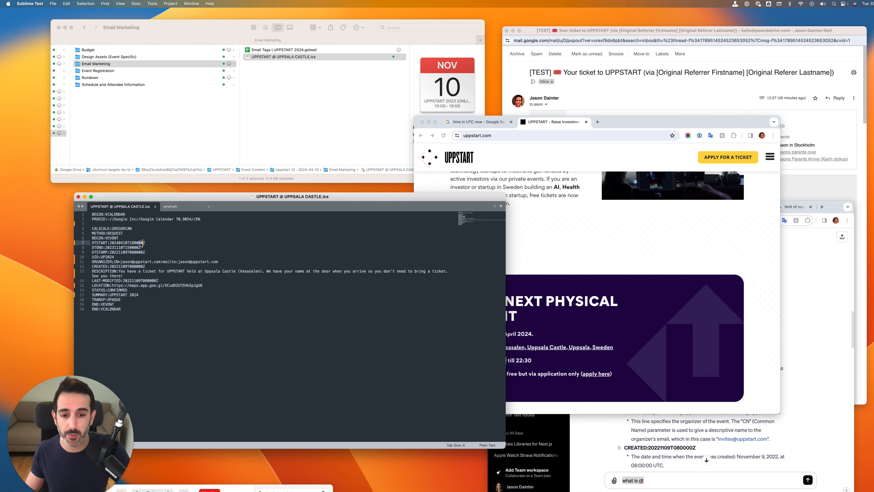
Bring the UPPSTART website back to the front and examine the start and end times of the next physical event
{"action": "left_click", "coordinate": [597, 251]}
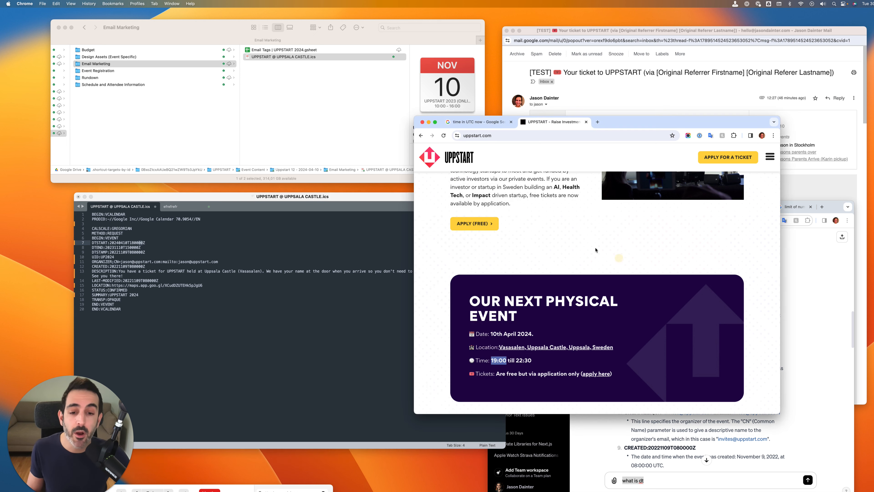
{"action": "scroll", "coordinate": [596, 250], "scroll_direction": "down", "scroll_amount": 3}
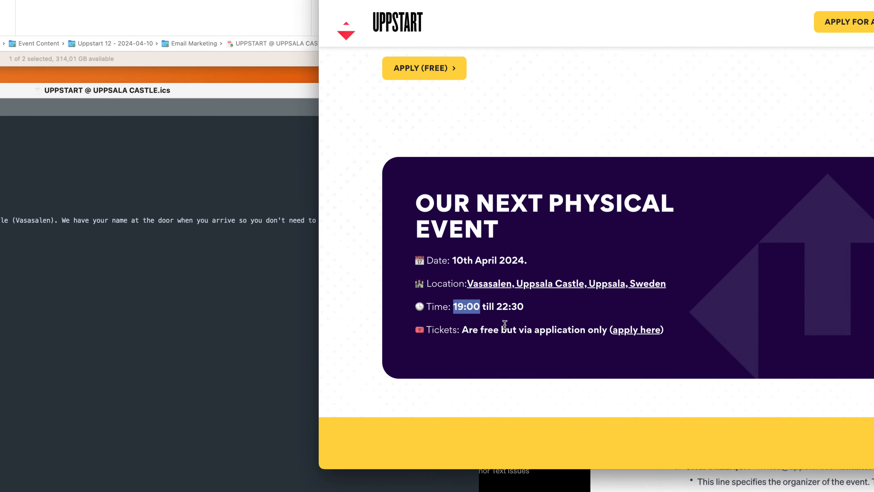
Highlight the event's 22:30 end time on the website, and replace the DTEND value with a copy of DTSTART's 20240410T180000Z
{"action": "left_click_drag", "start_coordinate": [495, 301], "coordinate": [547, 298]}
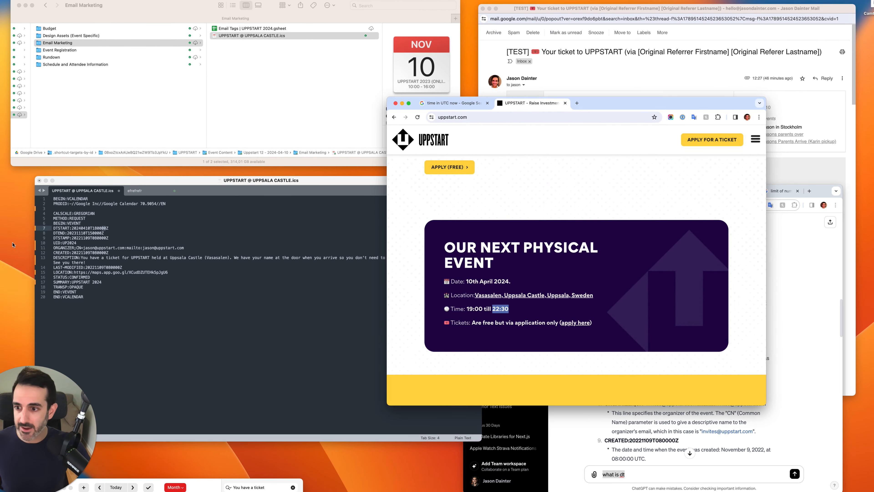
{"action": "left_click", "coordinate": [9, 215]}
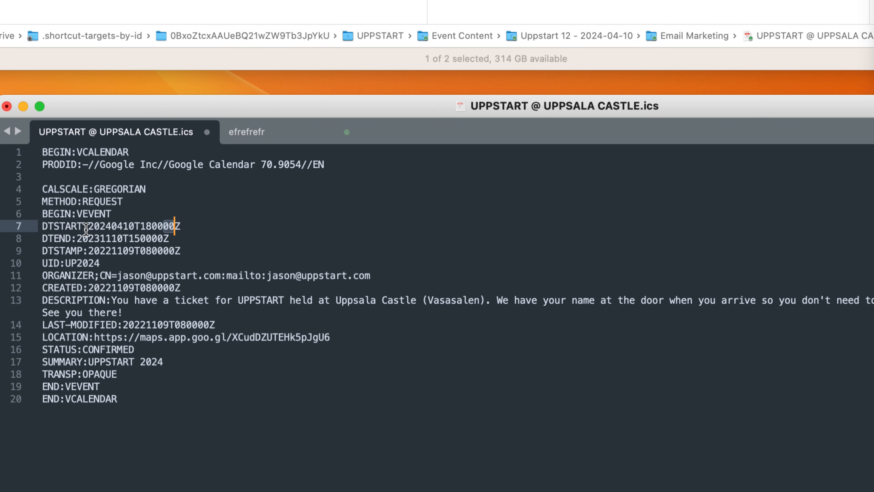
{"action": "double_click", "coordinate": [88, 228]}
{"action": "key", "text": "super+c"}
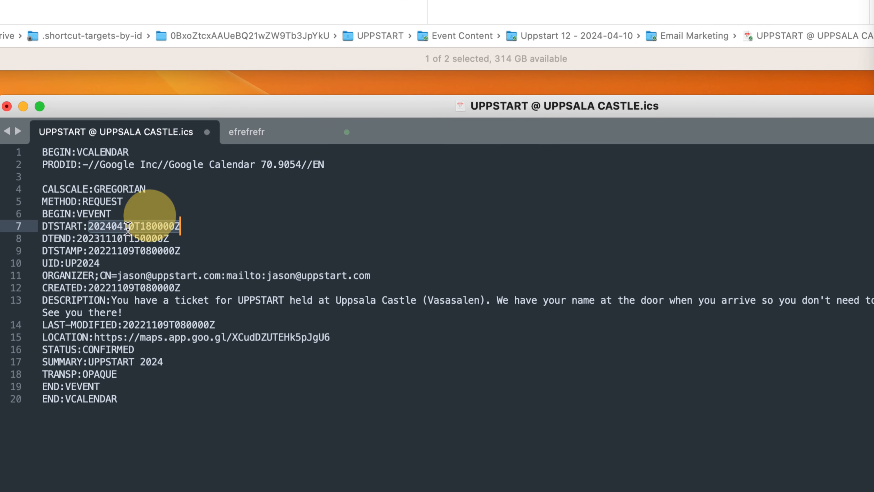
{"action": "double_click", "coordinate": [127, 237]}
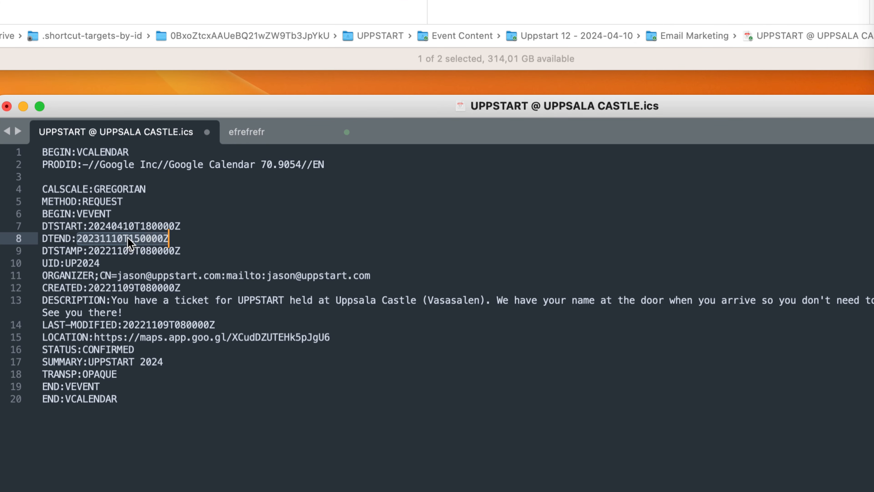
{"action": "key", "text": "super+v"}
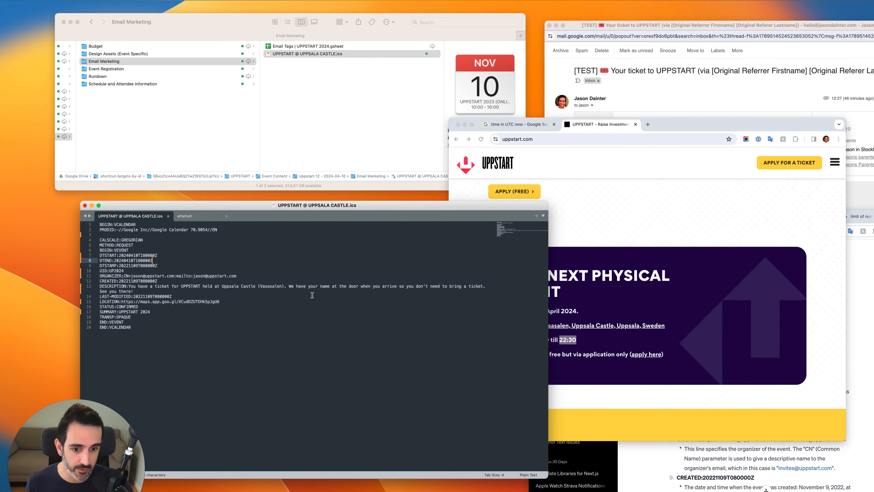
Recheck the event's end time on the website and set DTEND's time part to 213000Z
{"action": "left_click", "coordinate": [644, 350]}
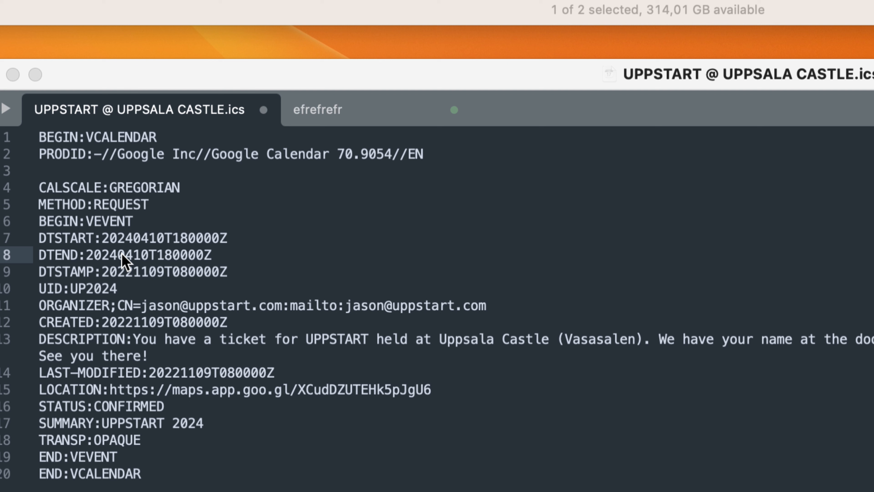
{"action": "left_click", "coordinate": [171, 257]}
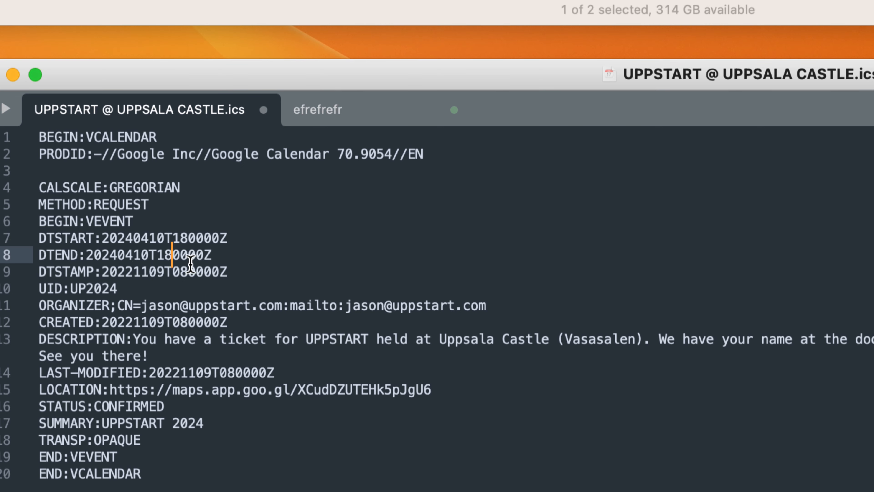
{"action": "key", "text": "BackSpace"}
{"action": "key", "text": "BackSpace"}
{"action": "type", "text": "21"}
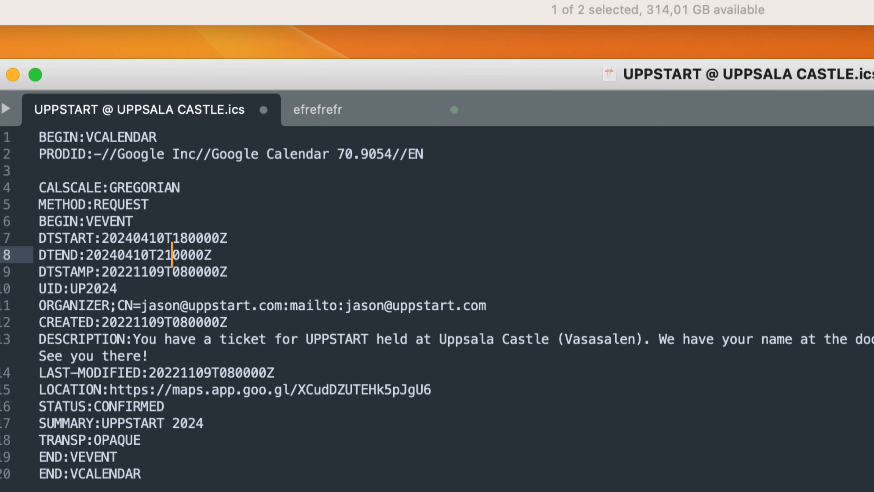
{"action": "key", "text": "shift+Right"}
{"action": "key", "text": "shift+Right"}
{"action": "type", "text": "30"}
{"action": "key", "text": "shift+Right"}
{"action": "key", "text": "shift+Right"}
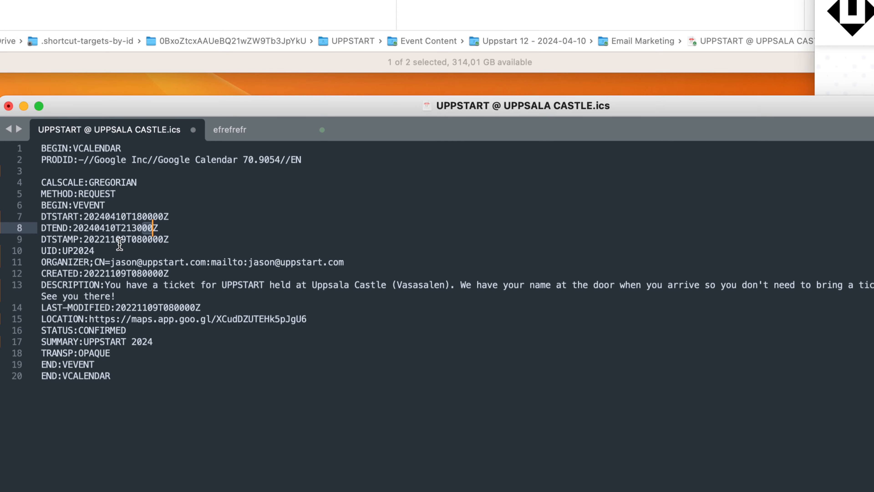
Replace the DTSTAMP value with a copy of the DTSTART value 20240410T180000Z
{"action": "double_click", "coordinate": [127, 216]}
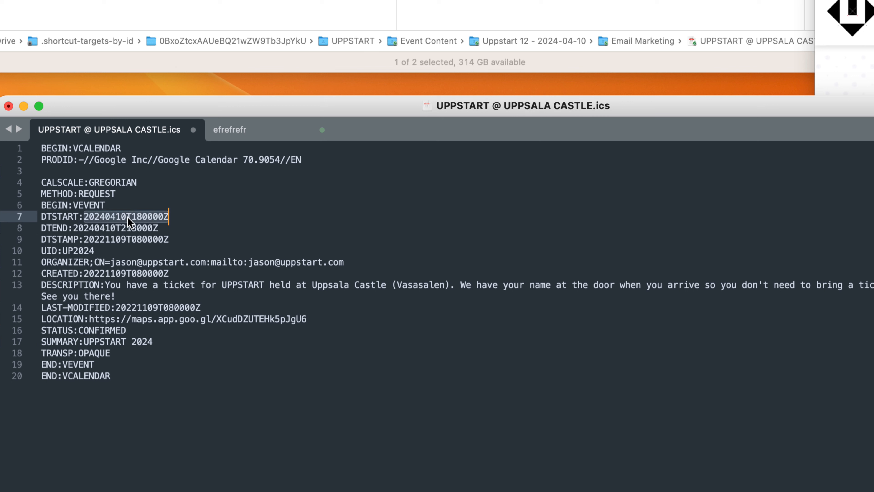
{"action": "double_click", "coordinate": [128, 238]}
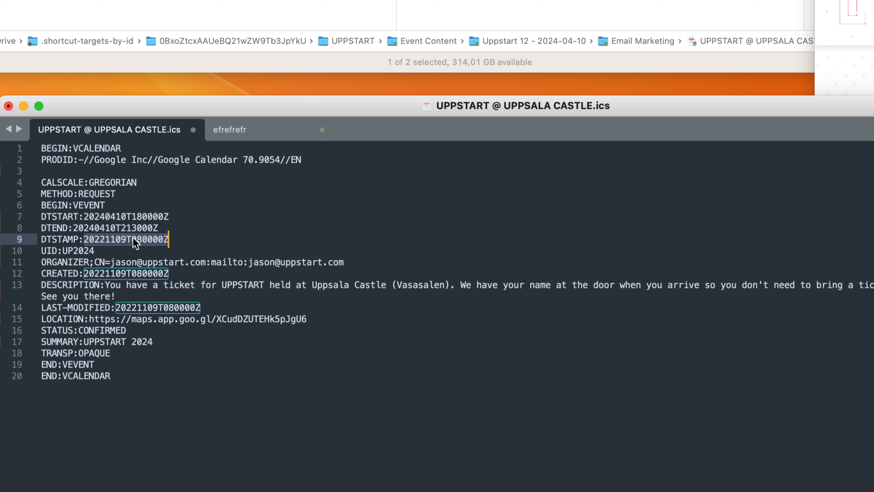
{"action": "left_click", "coordinate": [168, 239]}
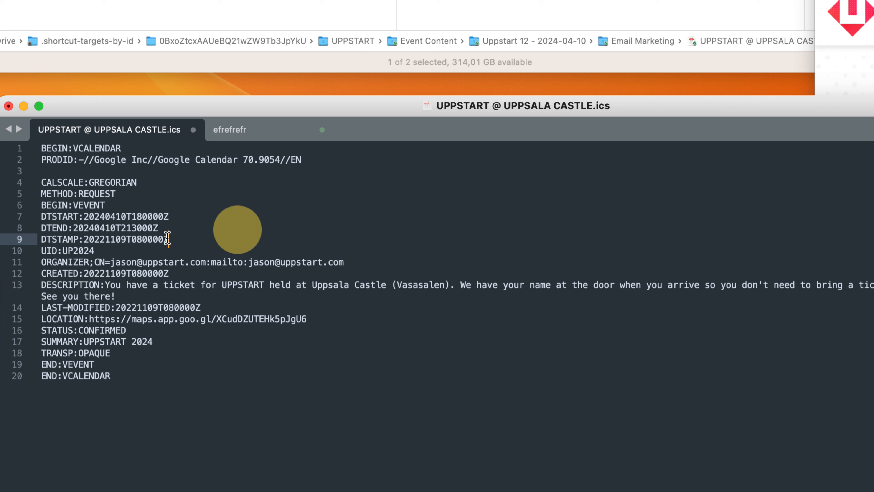
{"action": "double_click", "coordinate": [138, 240]}
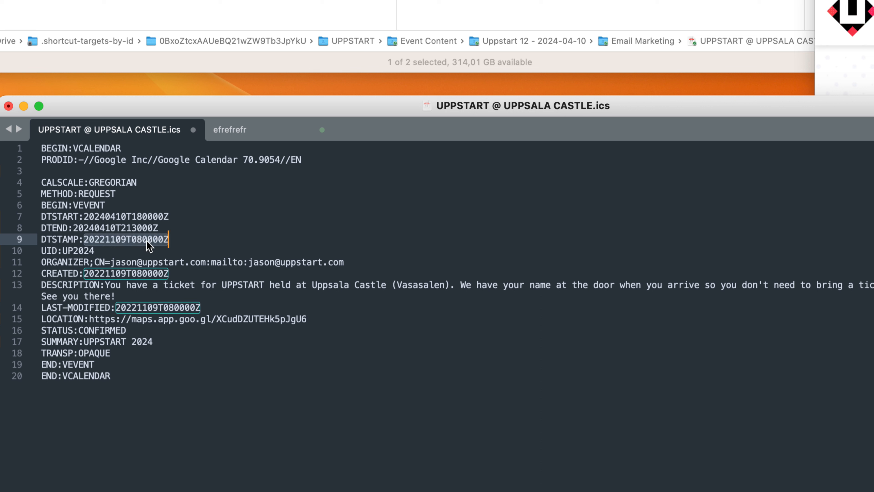
{"action": "key", "text": "super+v"}
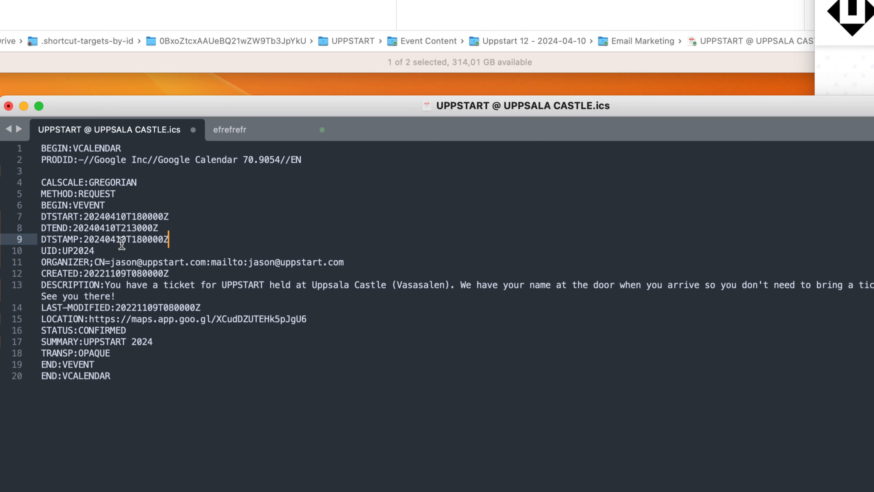
Set the DTSTAMP date to 20240130
{"action": "left_click", "coordinate": [117, 240]}
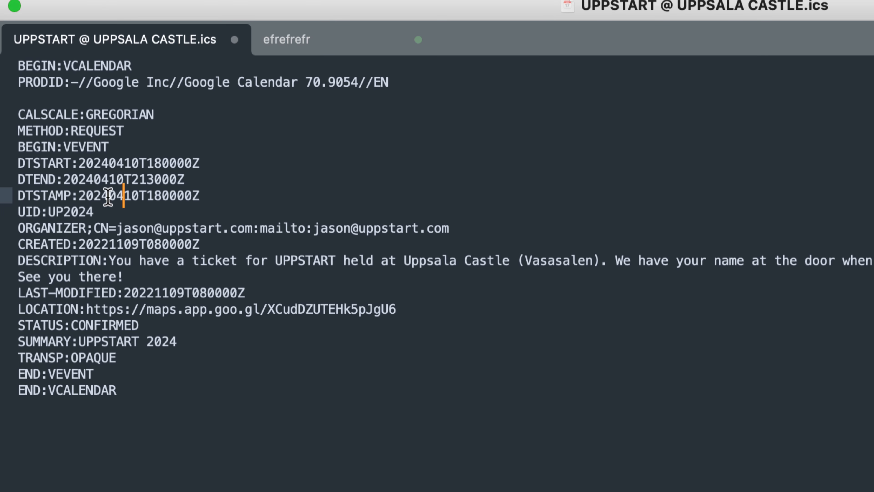
{"action": "left_click", "coordinate": [126, 256]}
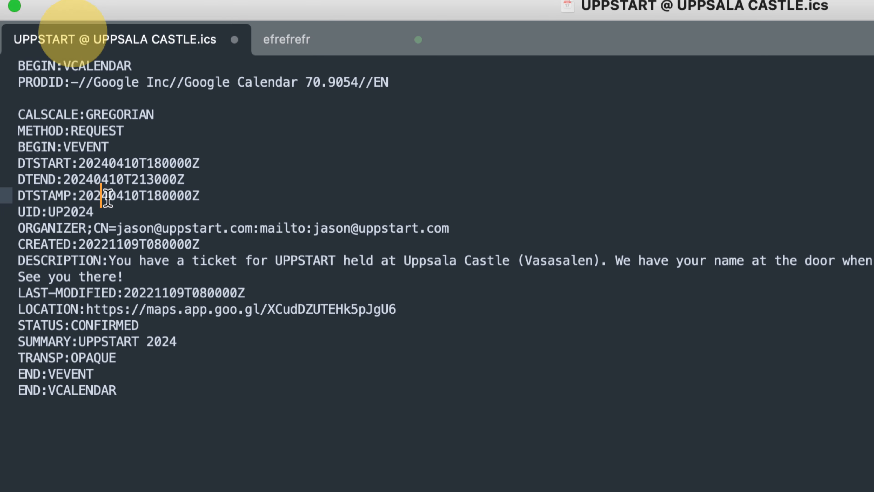
{"action": "left_click", "coordinate": [117, 196]}
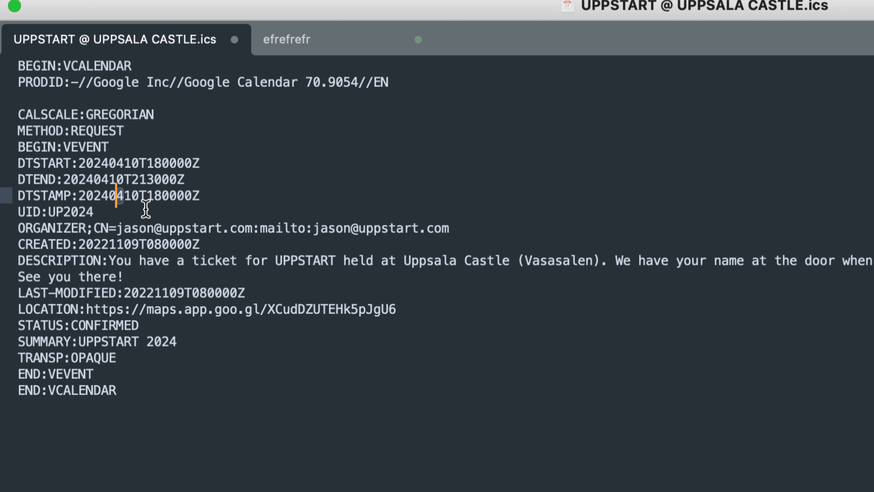
{"action": "key", "text": "Delete"}
{"action": "type", "text": "1"}
{"action": "left_click", "coordinate": [128, 196]}
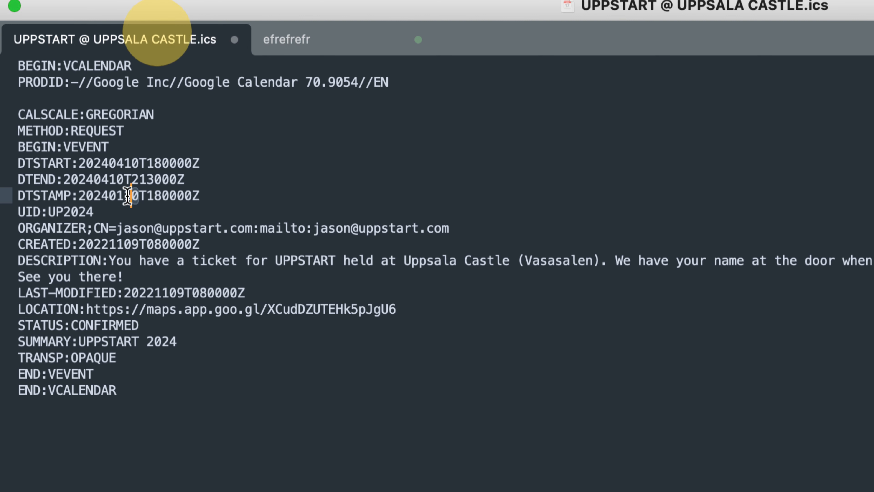
{"action": "key", "text": "BackSpace"}
{"action": "type", "text": "3"}
{"action": "key", "text": "Right"}
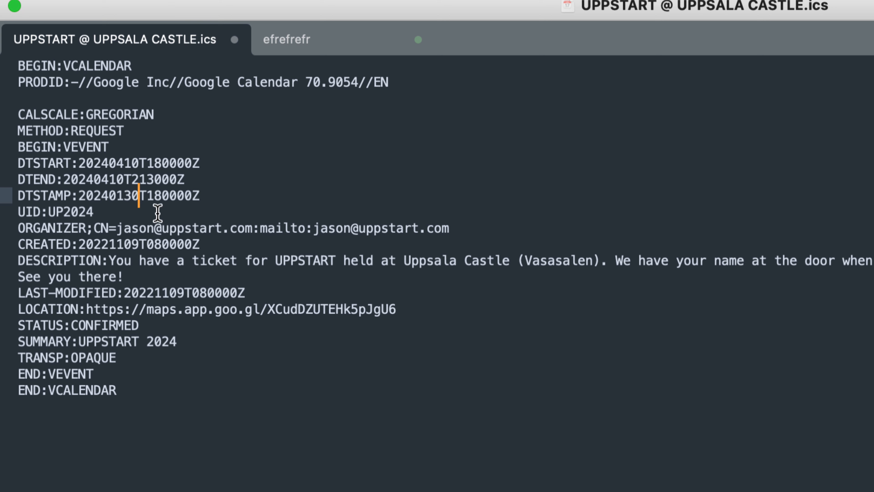
Set the DTSTAMP hour to 09 so the time part reads 090000Z, and highlight the whole DTSTAMP line
{"action": "key", "text": "Right"}
{"action": "key", "text": "Right"}
{"action": "key", "text": "Delete"}
{"action": "key", "text": "BackSpace"}
{"action": "type", "text": "09"}
{"action": "left_click_drag", "start_coordinate": [200, 195], "coordinate": [21, 195]}
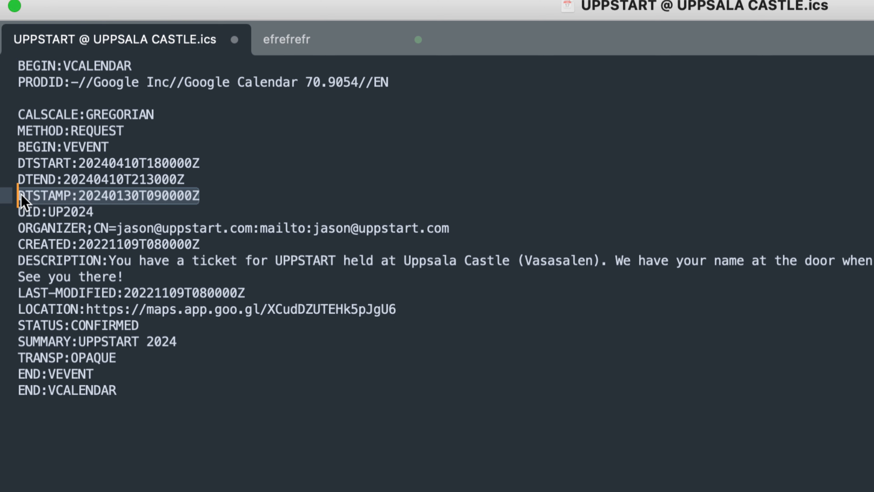
Replace the LAST-MODIFIED value with a copy of the DTSTAMP value 20240130T090000Z
{"action": "double_click", "coordinate": [112, 198]}
{"action": "key", "text": "super+c"}
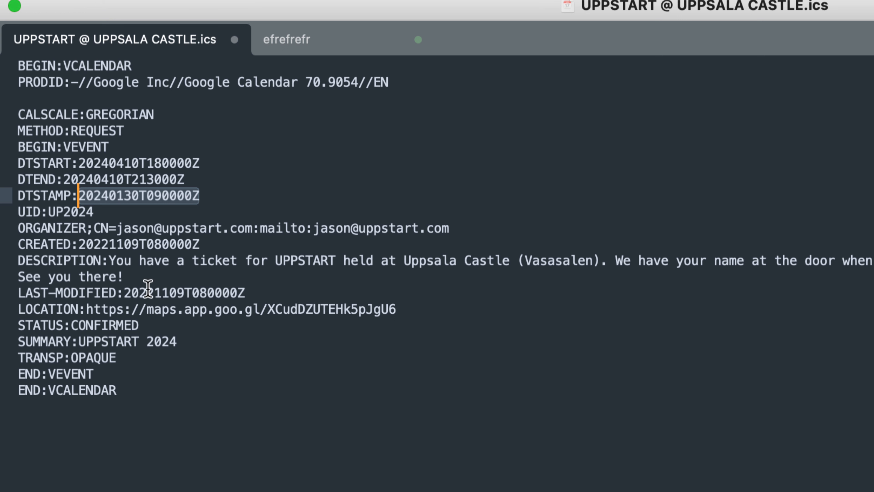
{"action": "double_click", "coordinate": [171, 294]}
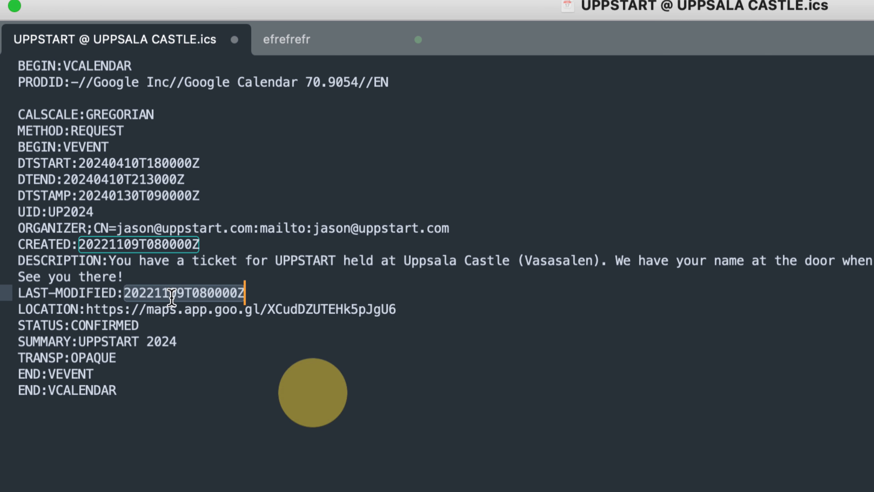
{"action": "key", "text": "super+v"}
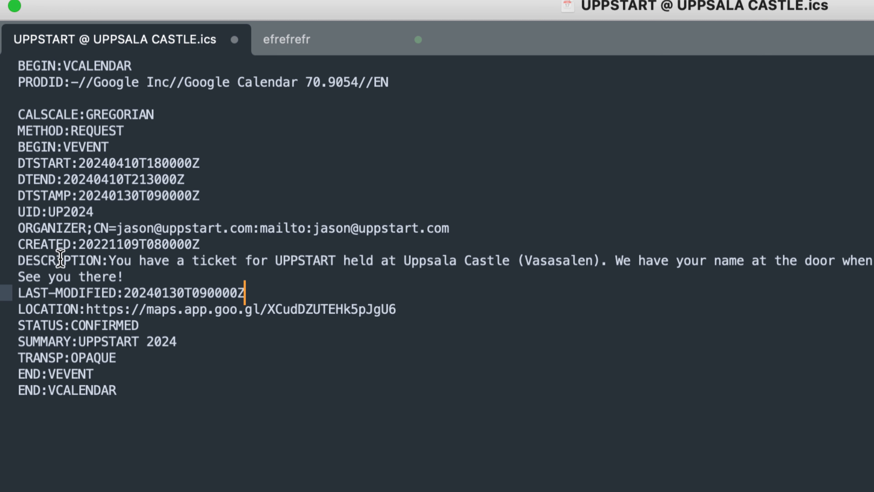
Highlight the UID value and the LAST-MODIFIED timestamp to review them
{"action": "double_click", "coordinate": [73, 212]}
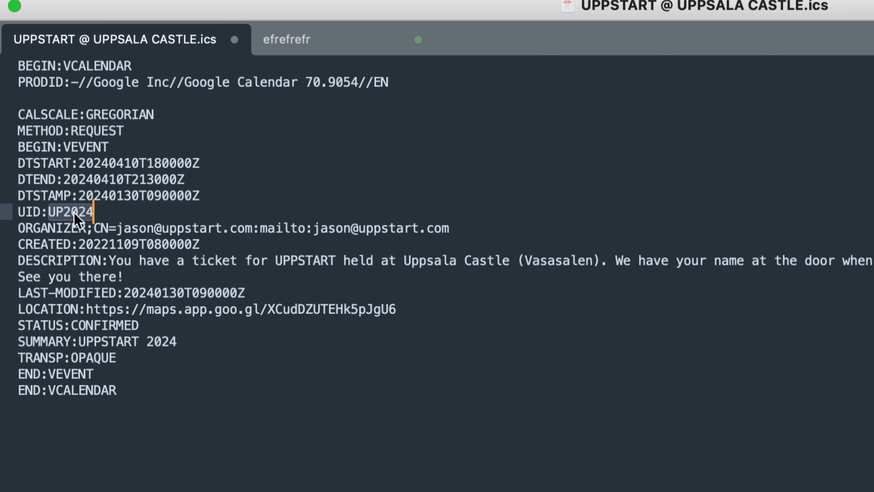
{"action": "double_click", "coordinate": [210, 294]}
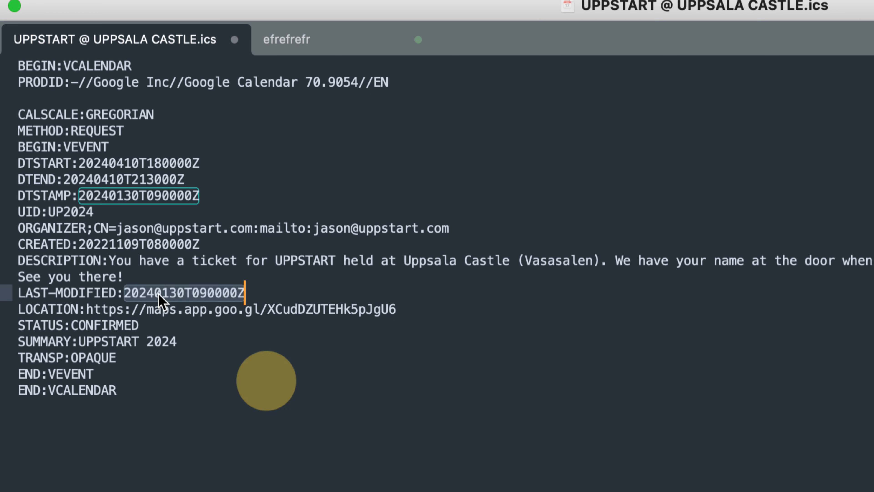
{"action": "left_click", "coordinate": [210, 293]}
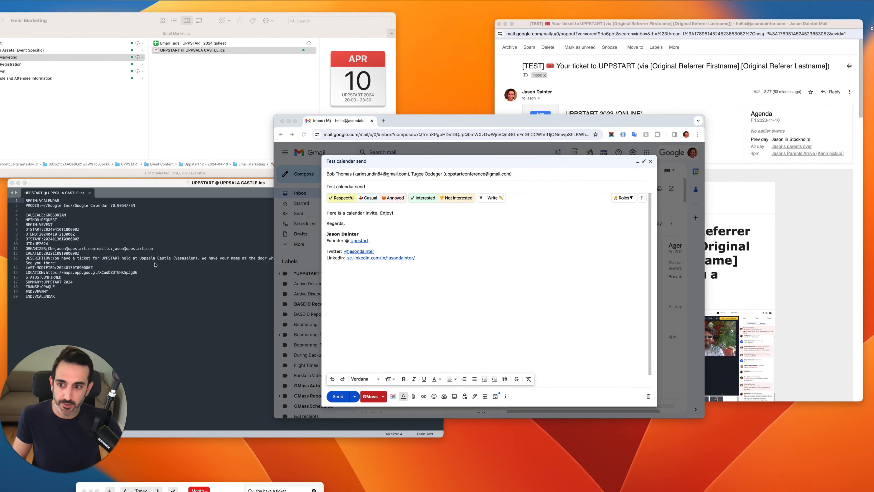
Review the updated UPPSTART @ UPPSALA CASTLE.ics file in Finder, and switch to the "Test calendar send" Gmail draft to check its recipients
{"action": "left_click", "coordinate": [155, 265]}
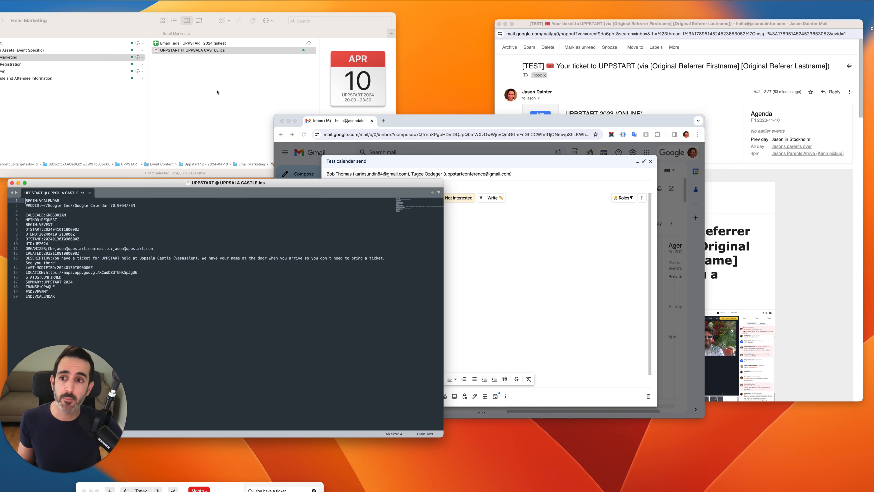
{"action": "left_click", "coordinate": [165, 51]}
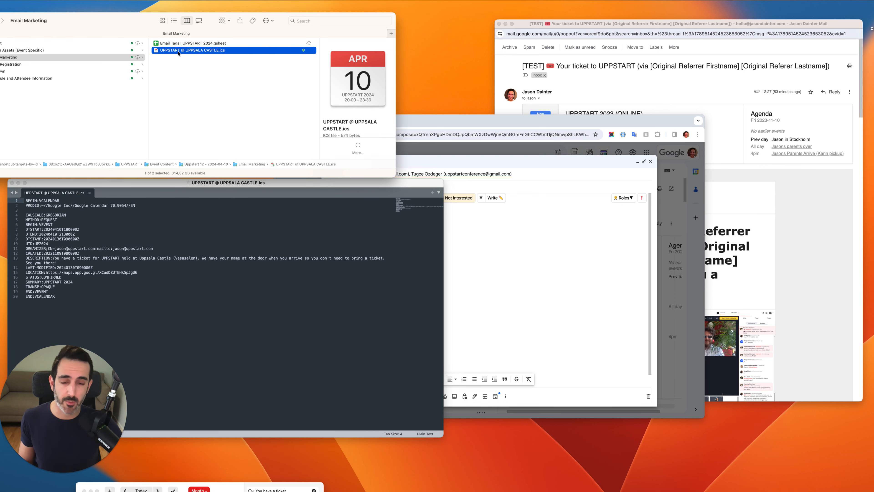
{"action": "left_click", "coordinate": [498, 117]}
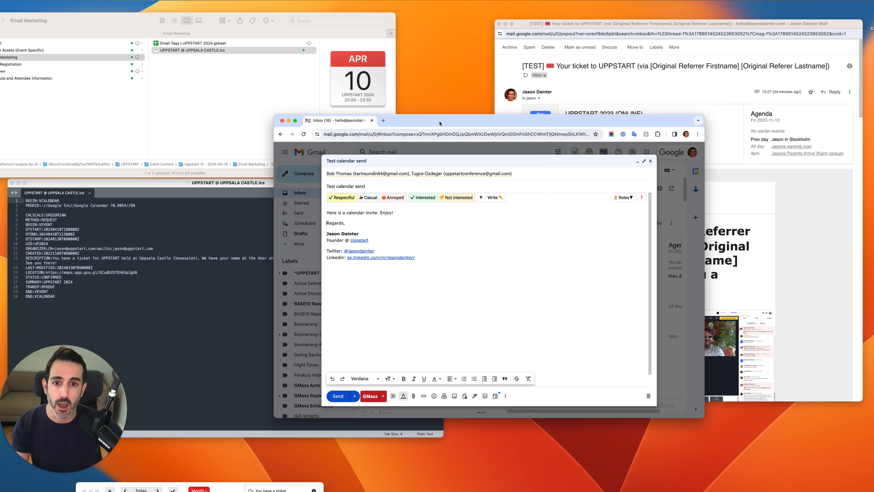
{"action": "left_click_drag", "start_coordinate": [447, 122], "coordinate": [438, 124]}
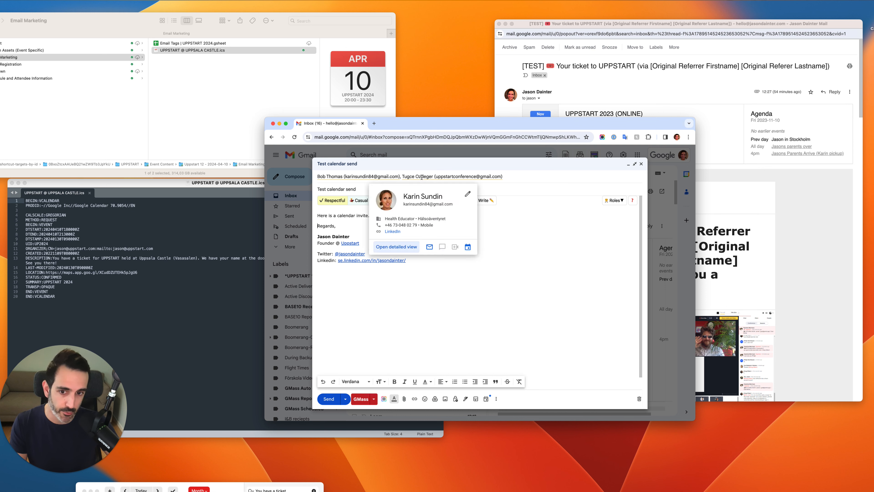
{"action": "mouse_move", "coordinate": [448, 177]}
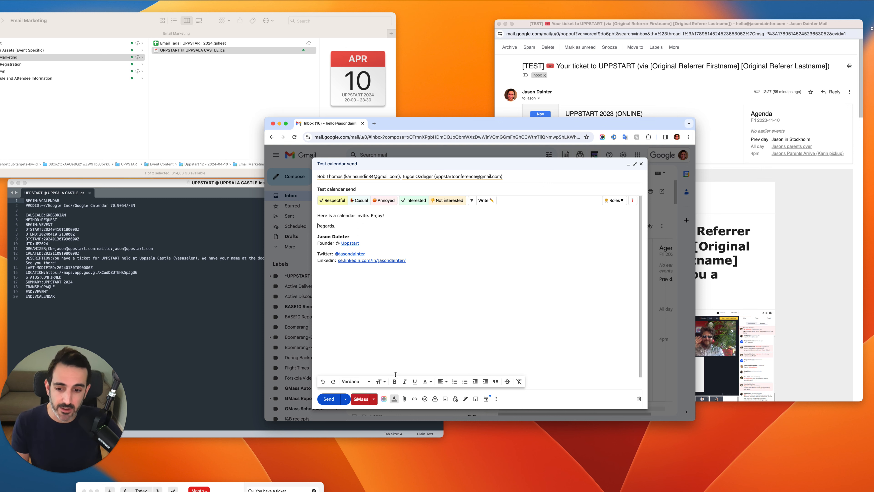
Attach UPPSTART @ UPPSALA CASTLE.ics from the Email Marketing folder to the "Test calendar send" draft, rearranging the windows as needed
{"action": "left_click", "coordinate": [182, 74]}
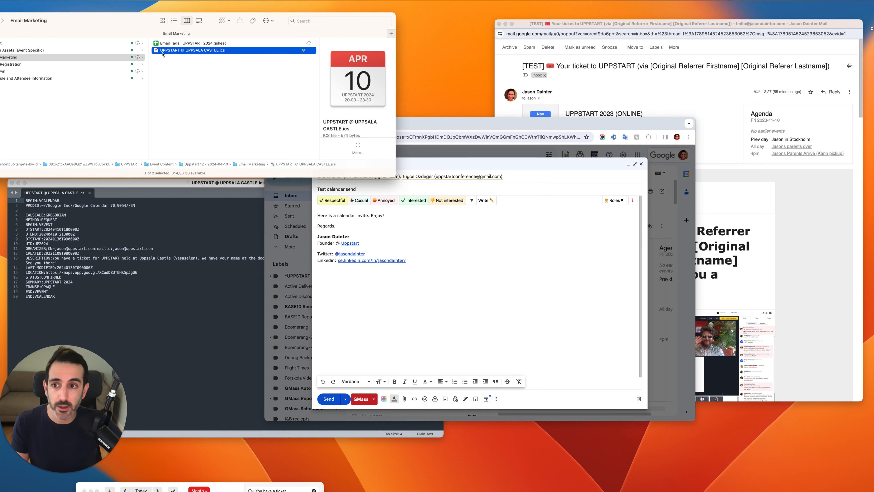
{"action": "left_click_drag", "start_coordinate": [157, 53], "coordinate": [206, 74]}
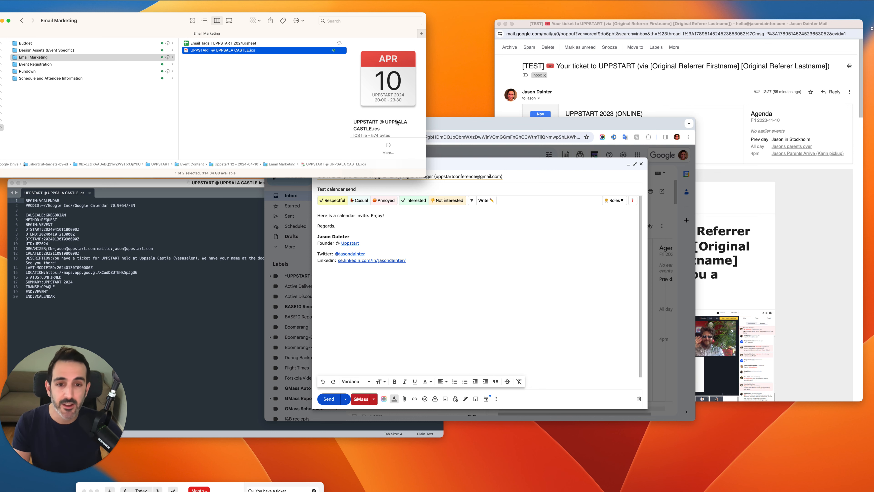
{"action": "left_click_drag", "start_coordinate": [441, 124], "coordinate": [456, 149]}
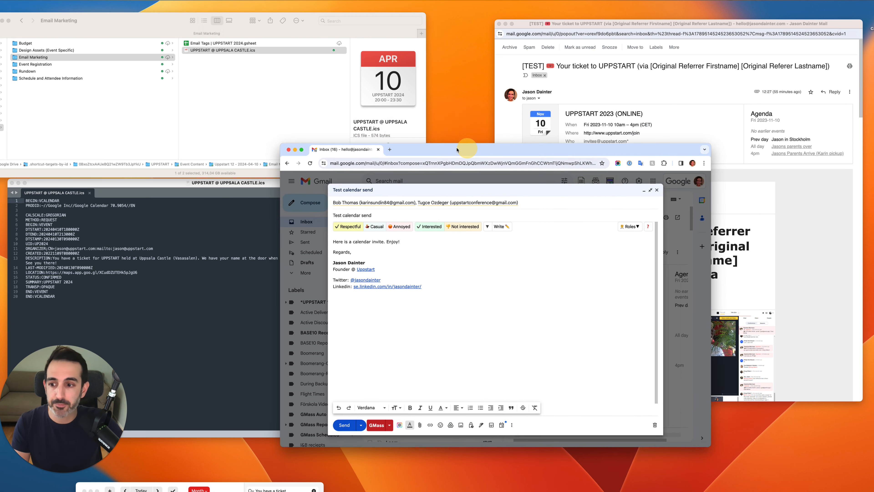
{"action": "left_click", "coordinate": [278, 103]}
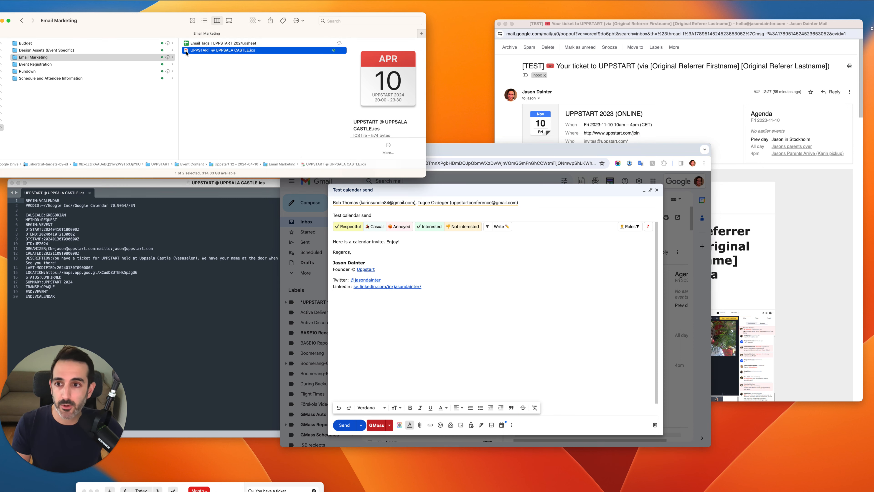
{"action": "left_click_drag", "start_coordinate": [186, 52], "coordinate": [544, 421]}
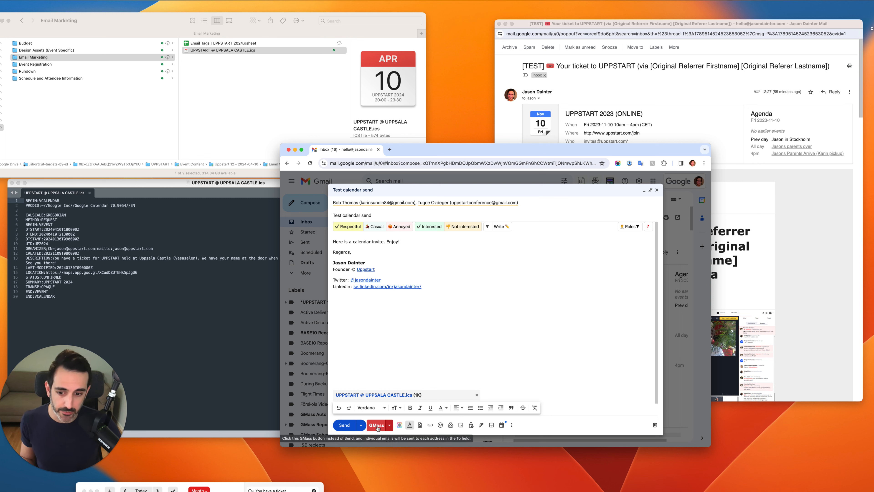
Check the draft's recipients, try to send it to them individually with GMass, and dismiss the upgrade dialog
{"action": "mouse_move", "coordinate": [350, 203]}
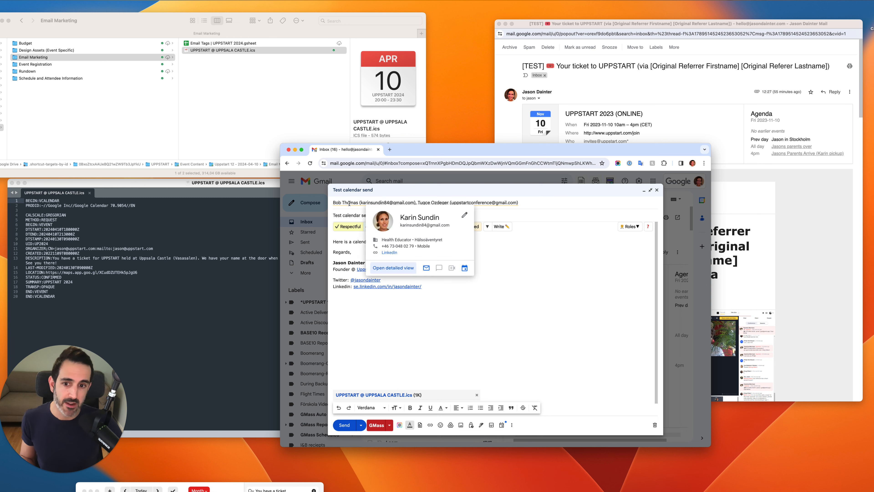
{"action": "left_click", "coordinate": [390, 202]}
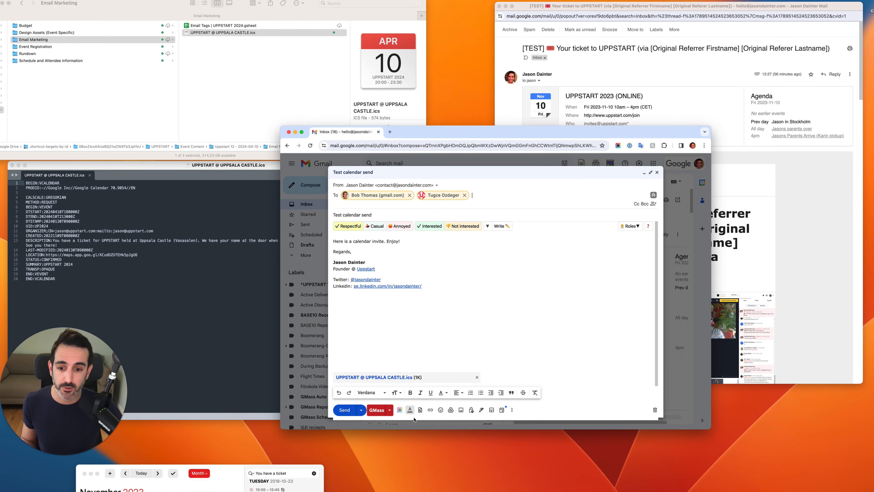
{"action": "left_click", "coordinate": [376, 410]}
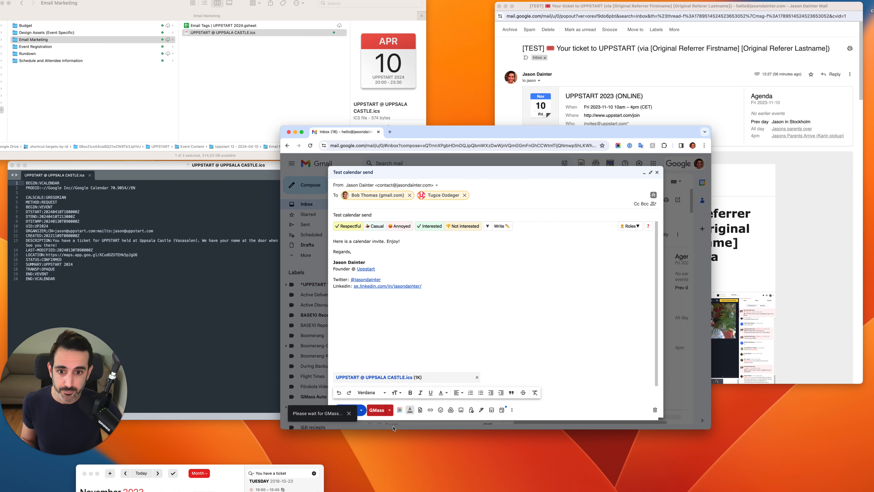
{"action": "mouse_move", "coordinate": [438, 199]}
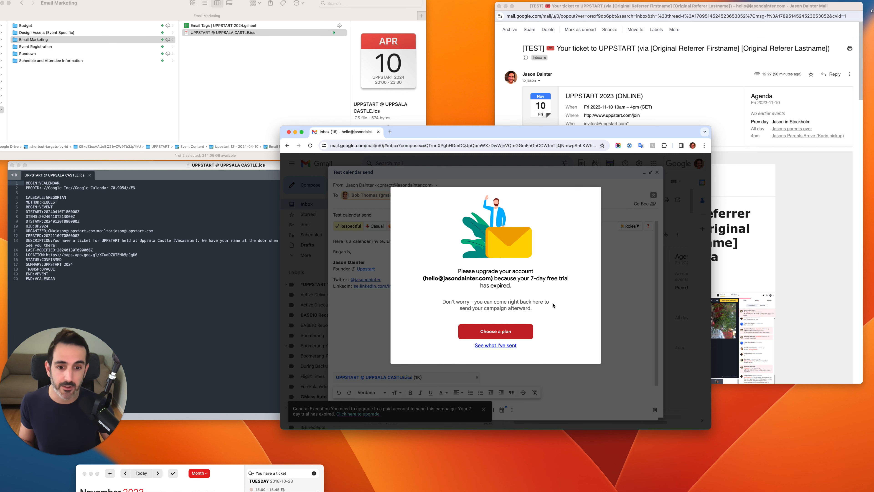
{"action": "key", "text": "Escape"}
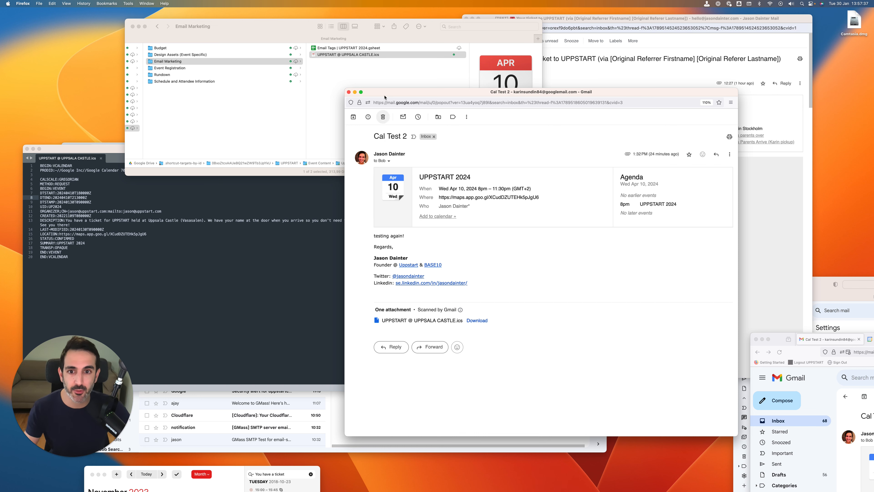
Review the event card in the received "Cal Test 2" email alongside the CREATED line in the .ics file
{"action": "left_click_drag", "start_coordinate": [389, 96], "coordinate": [389, 98]}
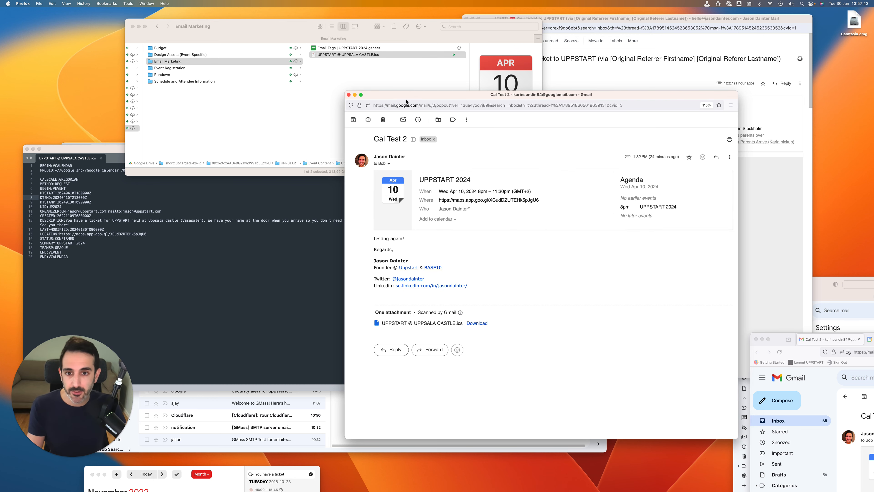
{"action": "mouse_move", "coordinate": [409, 96]}
{"action": "left_mouse_down"}
{"action": "mouse_move", "coordinate": [371, 82]}
{"action": "mouse_move", "coordinate": [399, 81]}
{"action": "left_mouse_up"}
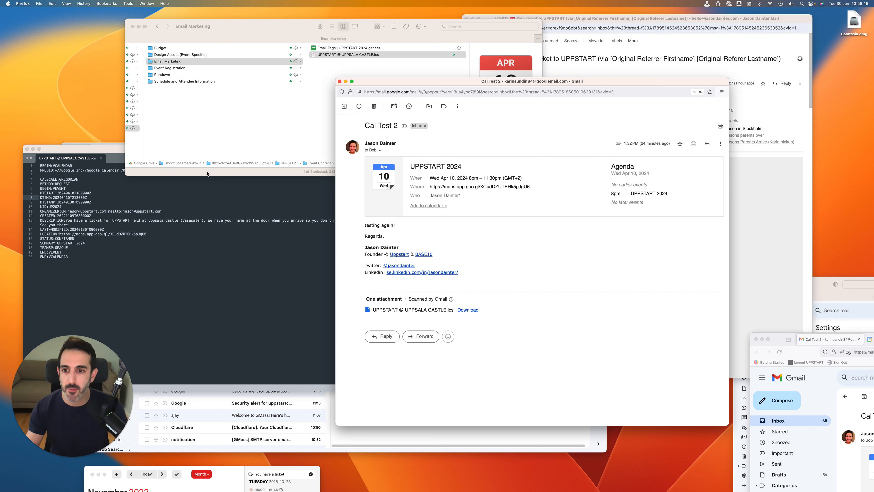
{"action": "left_click", "coordinate": [90, 216]}
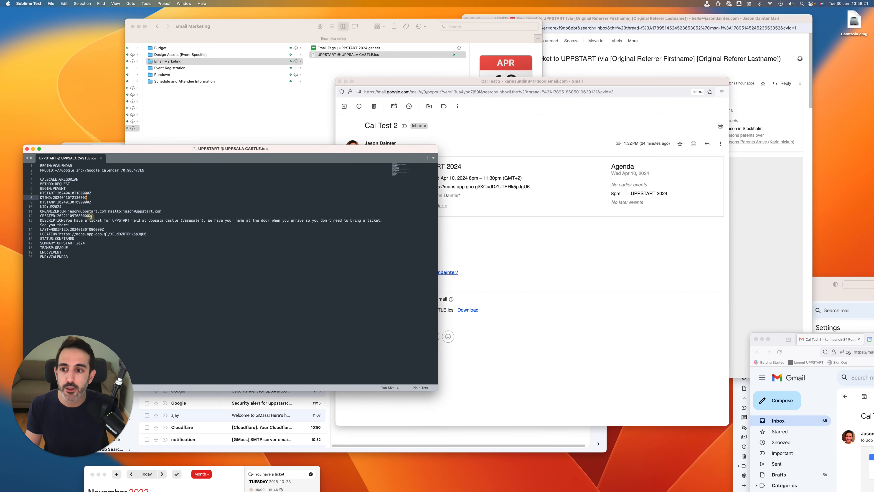
{"action": "left_click", "coordinate": [90, 215]}
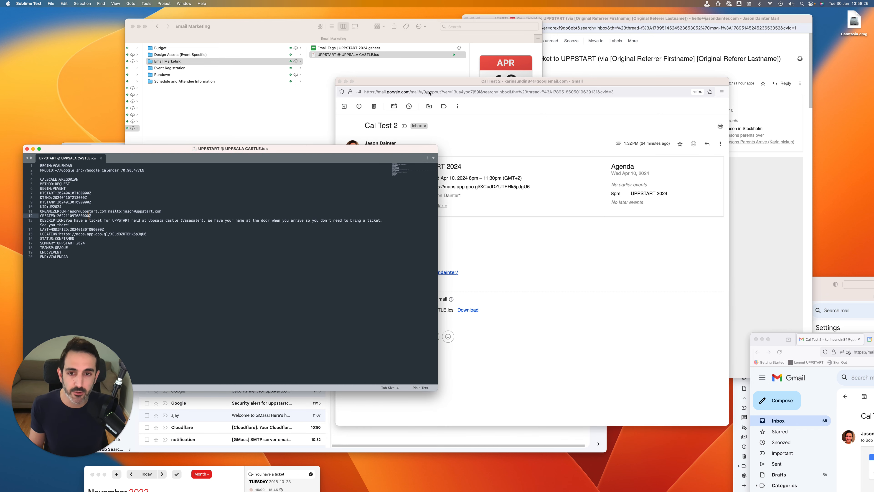
{"action": "left_click_drag", "start_coordinate": [420, 82], "coordinate": [425, 82]}
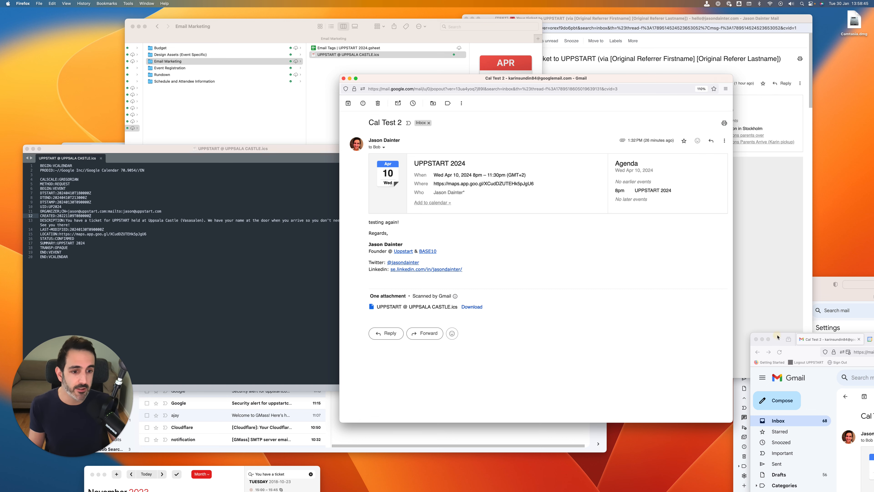
Search Google for "when does the time change in sweden" in a new Firefox tab and review the results
{"action": "left_click_drag", "start_coordinate": [778, 338], "coordinate": [311, 174]}
{"action": "left_click", "coordinate": [540, 176]}
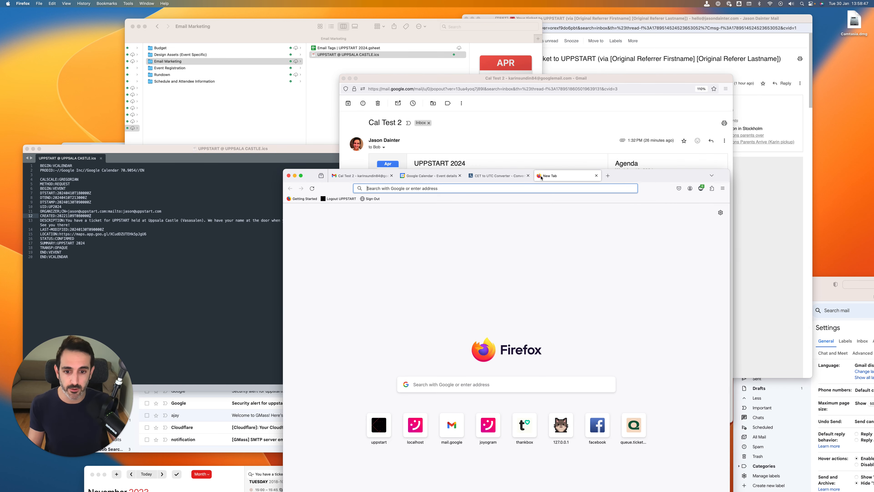
{"action": "type", "text": "when does the"}
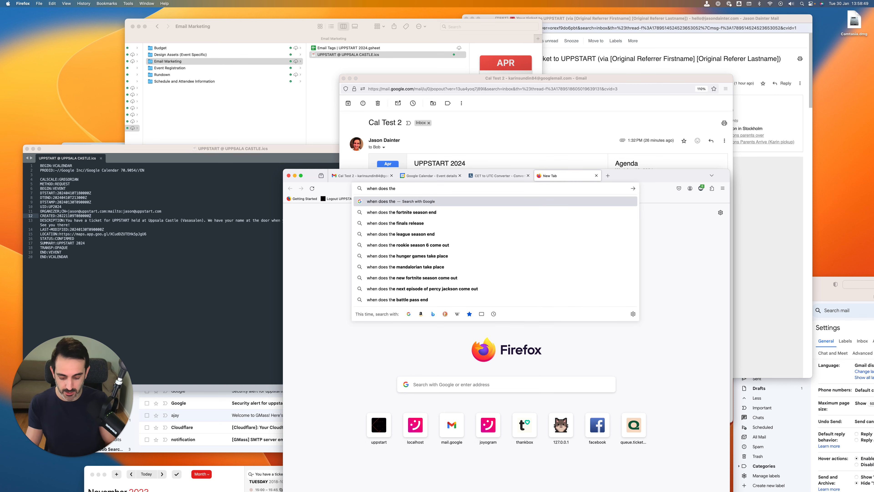
{"action": "type", "text": " time change in swed"}
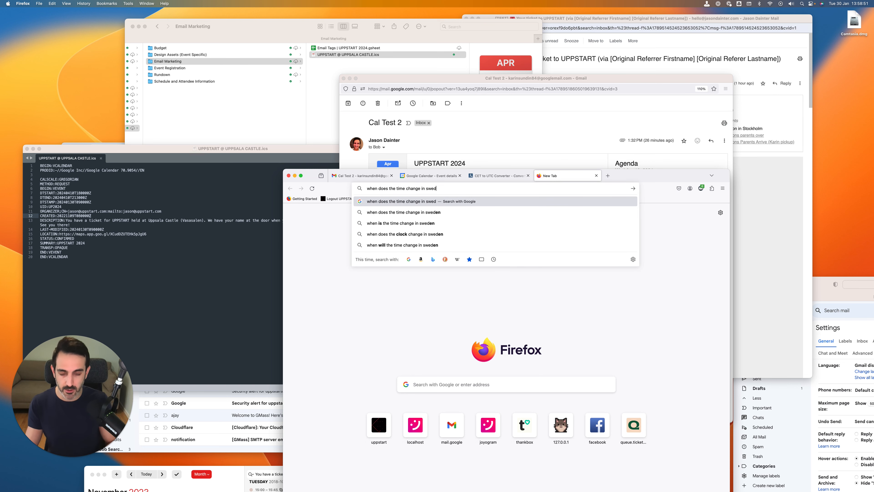
{"action": "type", "text": "en"}
{"action": "key", "text": "Return"}
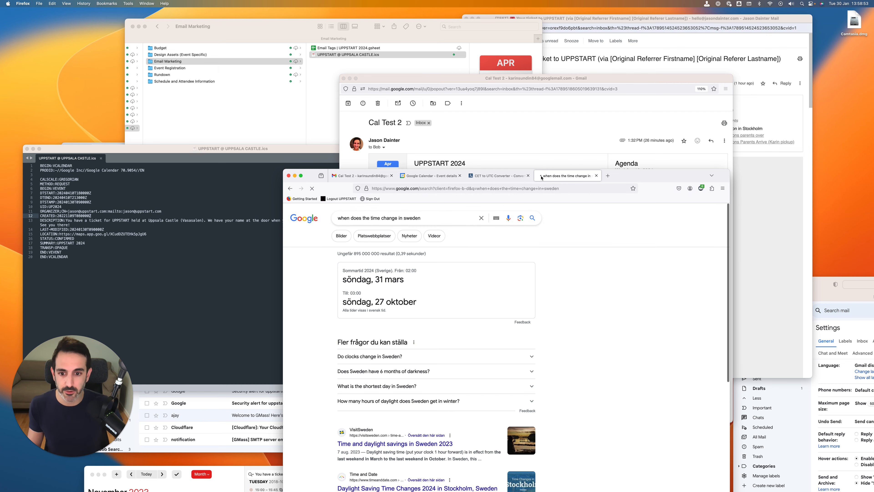
{"action": "scroll", "coordinate": [516, 317], "scroll_direction": "down", "scroll_amount": 3}
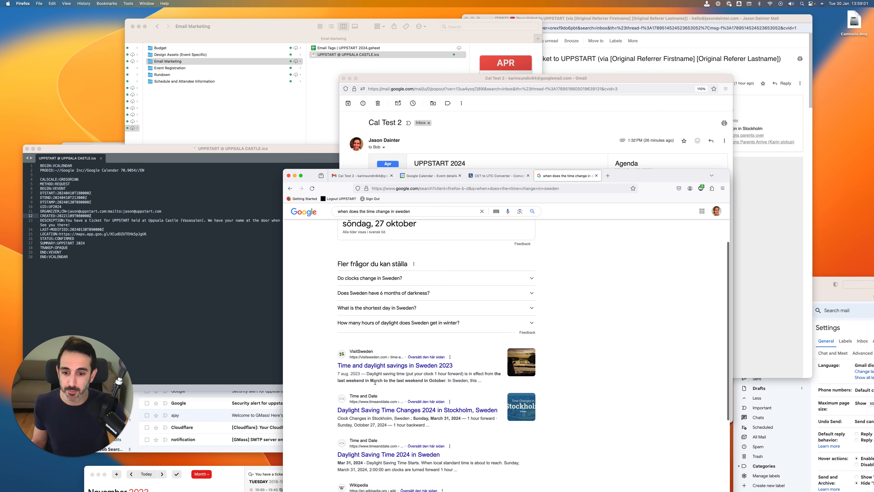
Arrange the "Cal Test 2" email beside the .ics code and compare the event time with the DTSTART and DTEND values
{"action": "left_click_drag", "start_coordinate": [628, 178], "coordinate": [782, 312]}
{"action": "left_click_drag", "start_coordinate": [453, 78], "coordinate": [498, 81]}
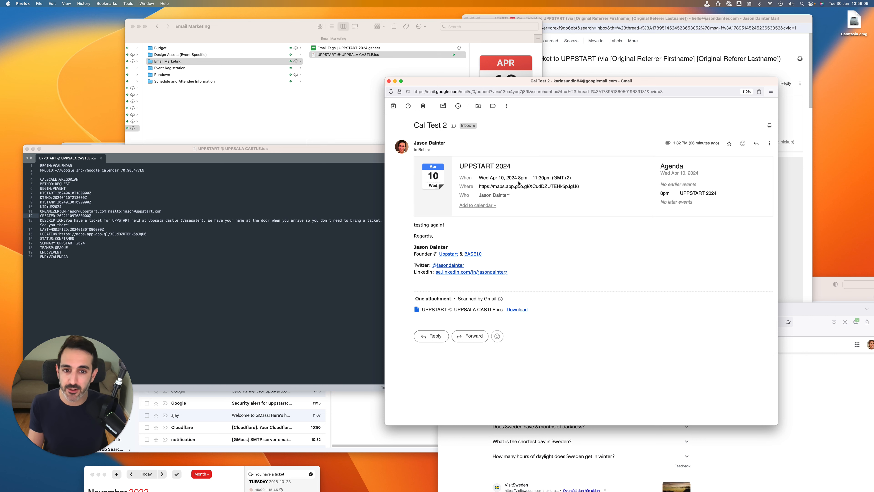
{"action": "left_click_drag", "start_coordinate": [466, 85], "coordinate": [467, 85]}
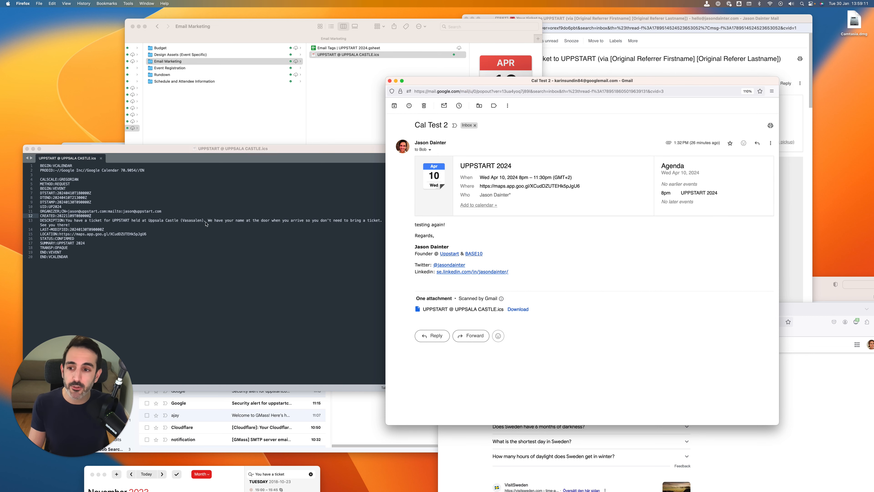
{"action": "left_click", "coordinate": [193, 225]}
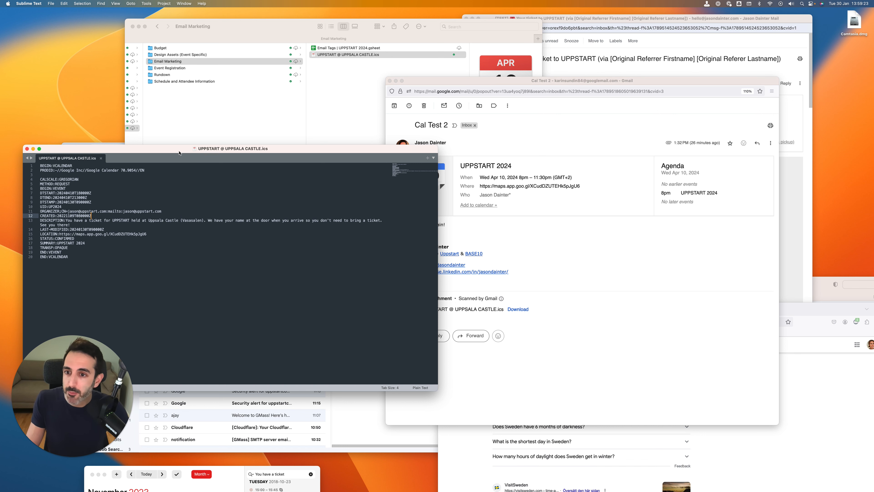
{"action": "left_click_drag", "start_coordinate": [178, 153], "coordinate": [195, 153]}
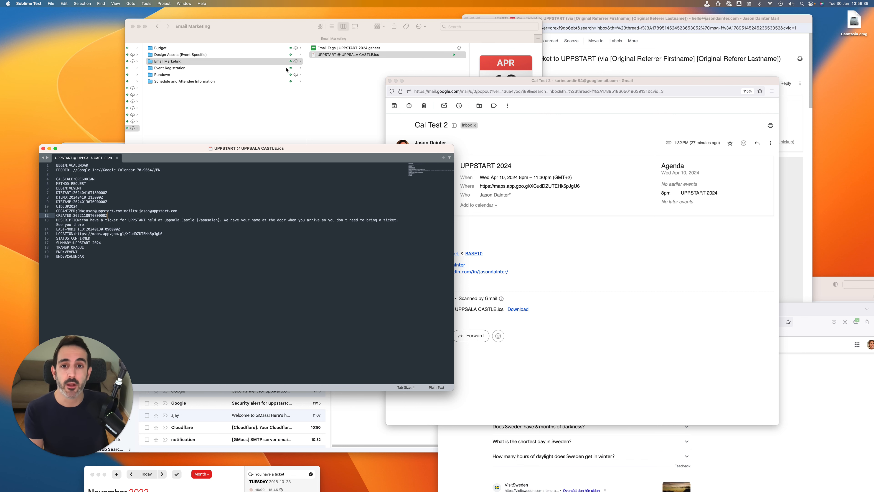
{"action": "left_click_drag", "start_coordinate": [480, 83], "coordinate": [517, 85]}
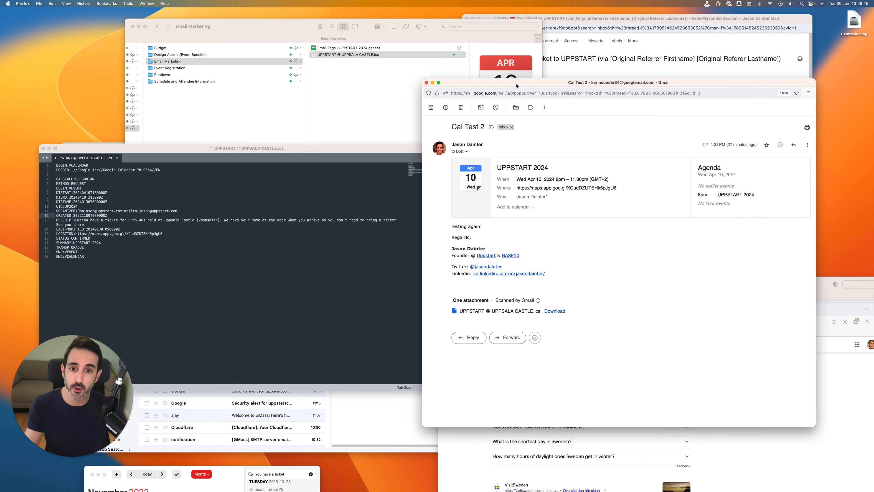
{"action": "left_click_drag", "start_coordinate": [501, 87], "coordinate": [521, 98]}
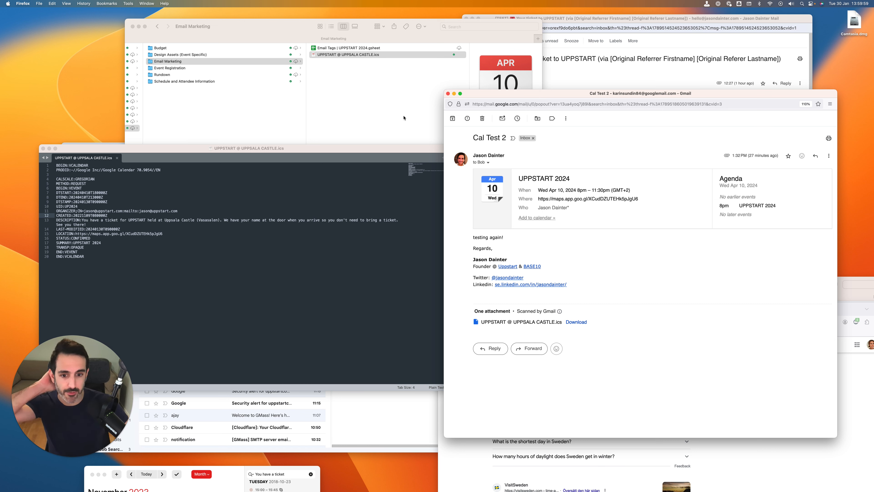
Open the event file from the Email Marketing folder, and compare the TEST file's DTSTART month 03 with the March event in Calendar
{"action": "left_click", "coordinate": [381, 88]}
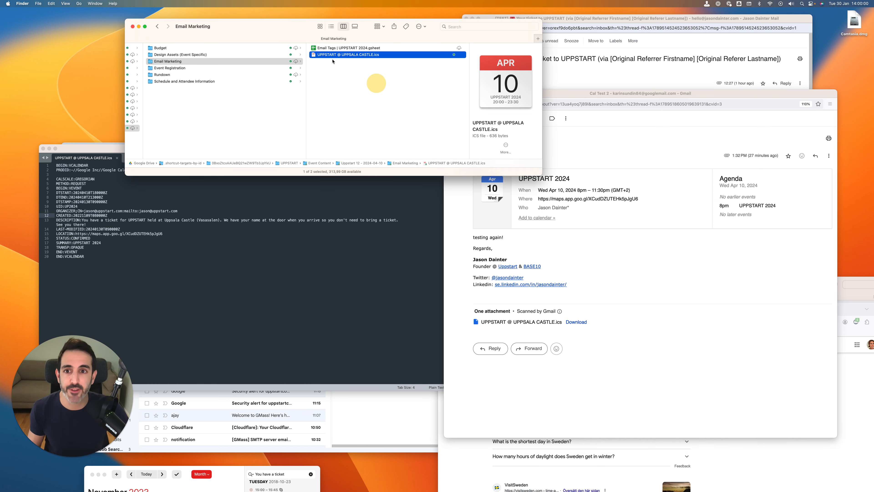
{"action": "double_click", "coordinate": [315, 55]}
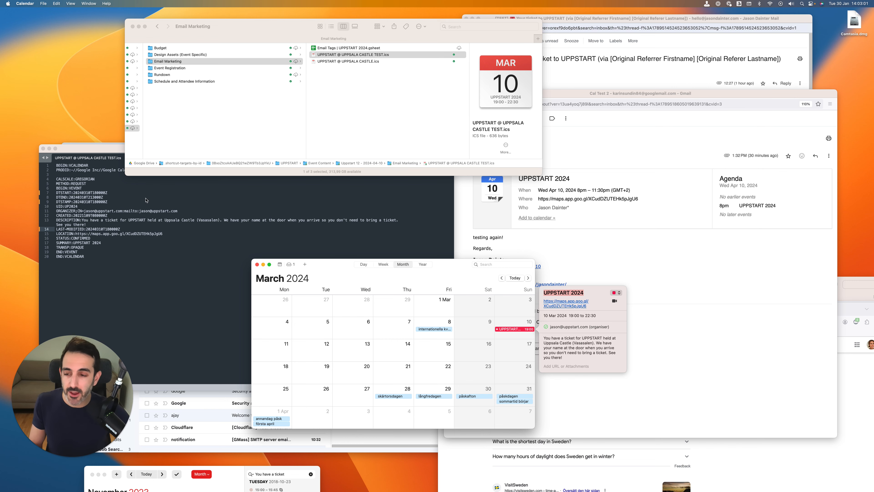
{"action": "left_click", "coordinate": [130, 209]}
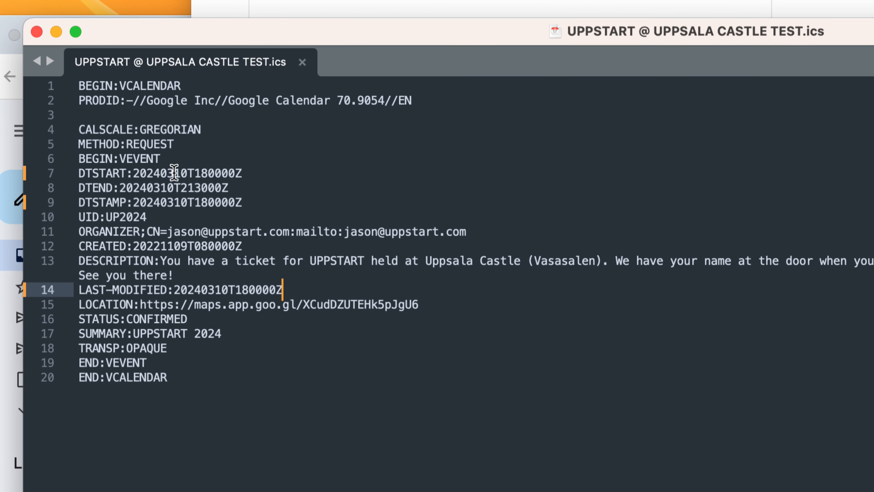
{"action": "left_click_drag", "start_coordinate": [175, 173], "coordinate": [161, 174]}
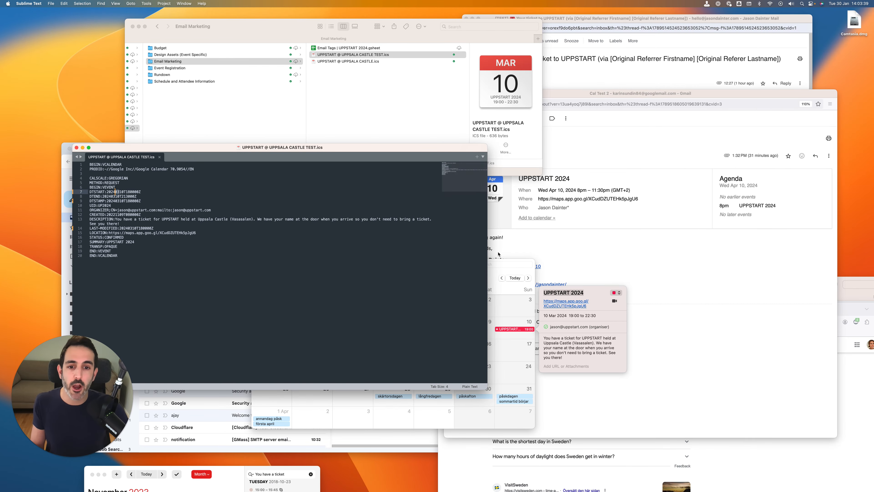
{"action": "left_click", "coordinate": [501, 260]}
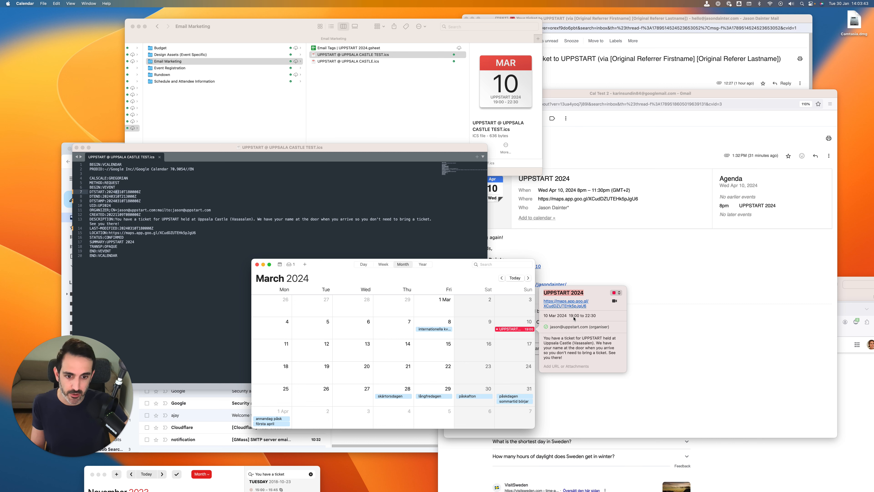
Open UPPSTART @ UPPSALA CASTLE.ics in Calendar and accept adding its event to the Hem calendar
{"action": "left_click", "coordinate": [388, 106]}
{"action": "double_click", "coordinate": [342, 62]}
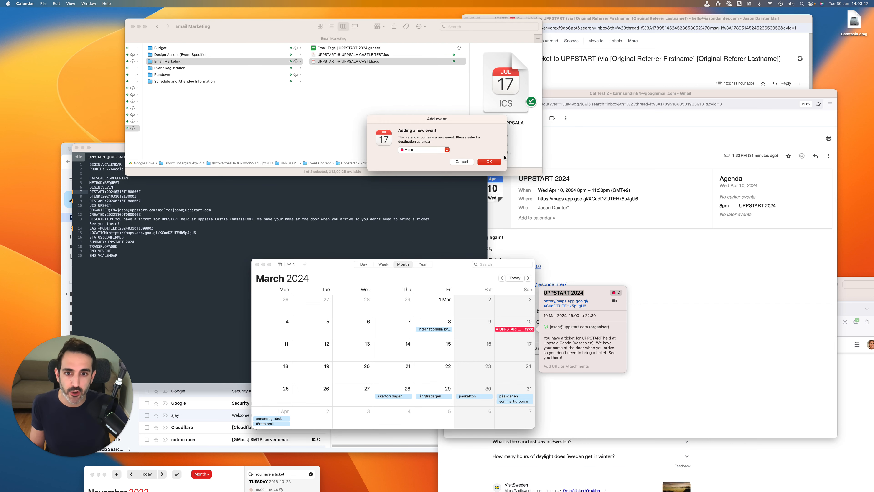
{"action": "left_click", "coordinate": [489, 162]}
{"action": "left_click", "coordinate": [450, 169]}
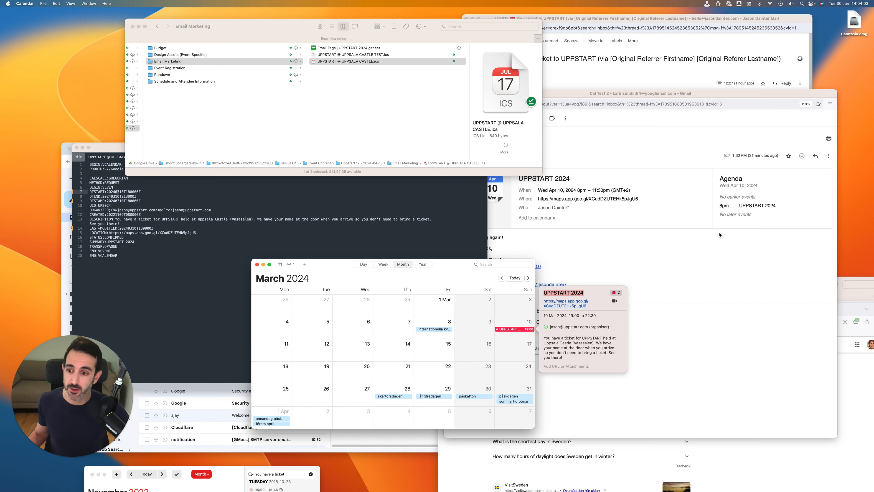
Check the event time in the "Cal Test 2" email, and return to the TEST .ics code
{"action": "left_click", "coordinate": [593, 237]}
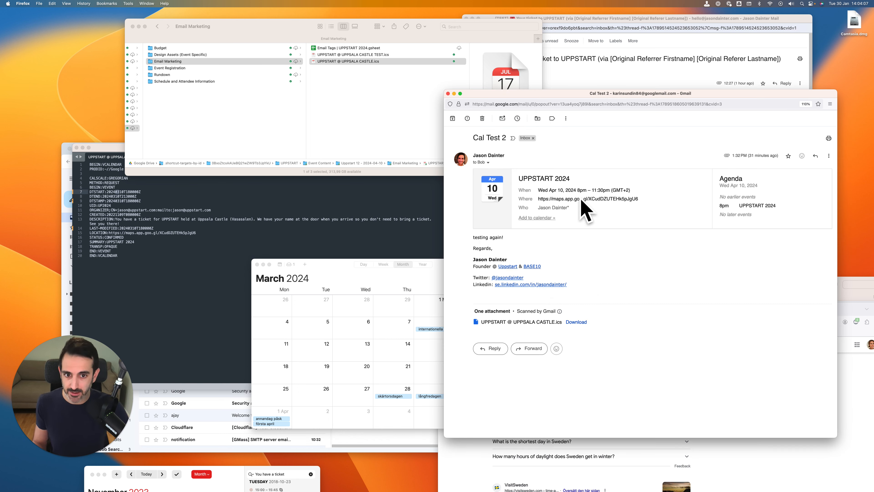
{"action": "left_click", "coordinate": [115, 217]}
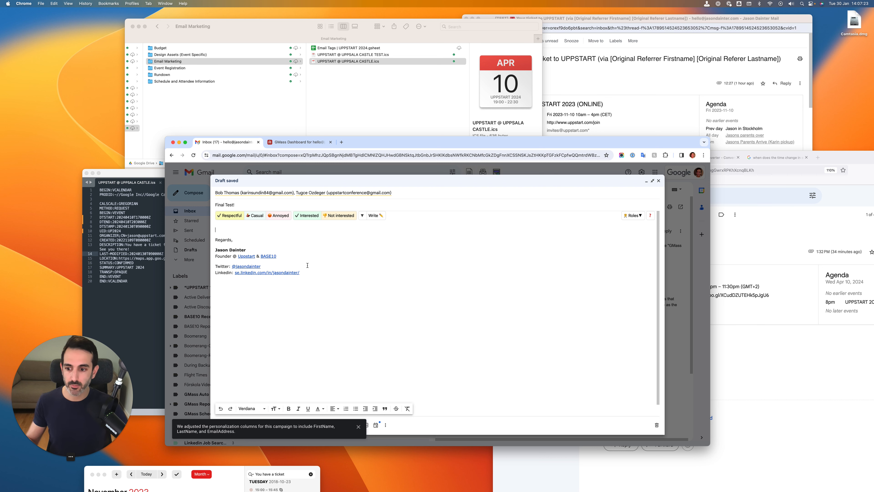
Open UPPSTART @ UPPSALA CASTLE.ics in Calendar to check the event's date and time, and close Calendar
{"action": "left_click_drag", "start_coordinate": [373, 136], "coordinate": [420, 134]}
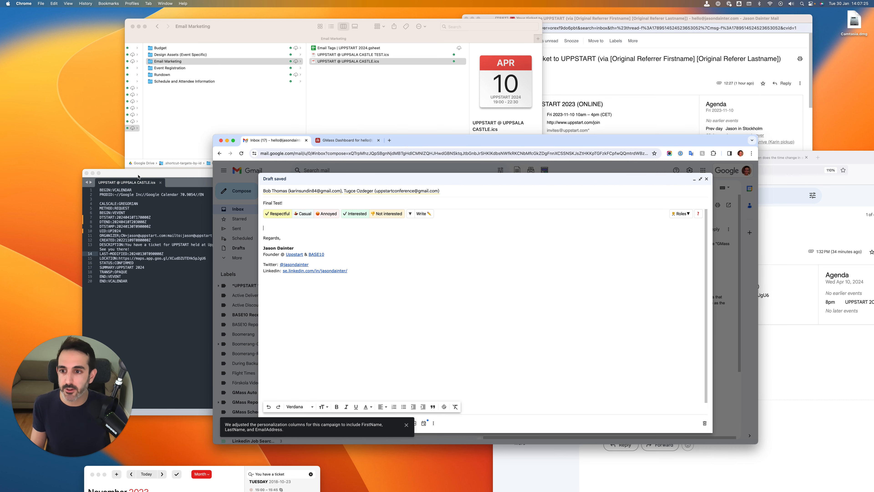
{"action": "left_click", "coordinate": [335, 90]}
{"action": "left_click", "coordinate": [331, 62]}
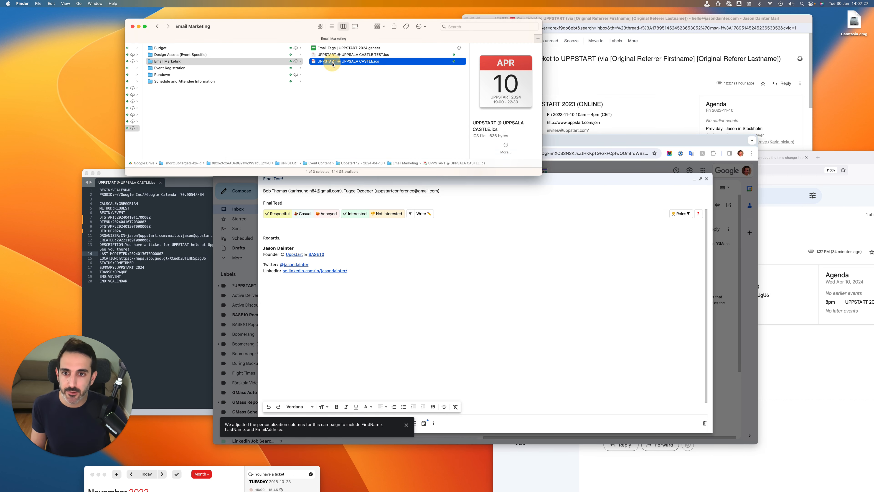
{"action": "left_click", "coordinate": [318, 78]}
{"action": "double_click", "coordinate": [314, 62]}
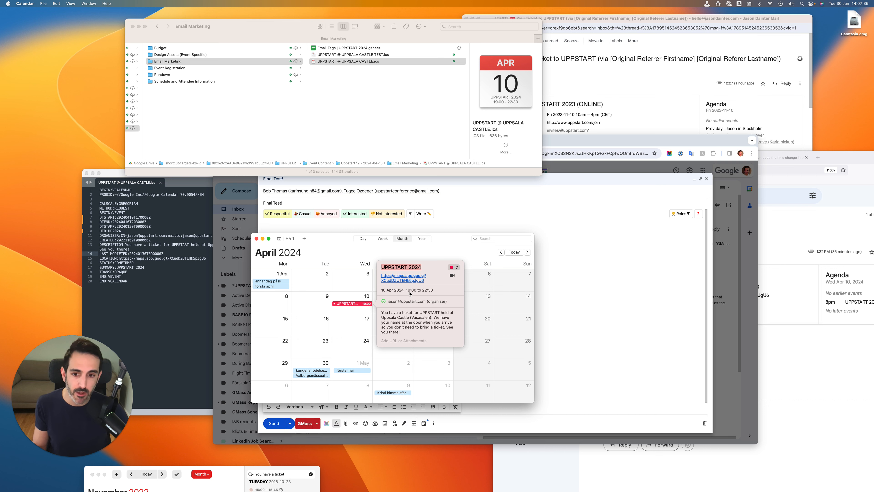
{"action": "left_click", "coordinate": [256, 238]}
{"action": "left_click", "coordinate": [397, 137]}
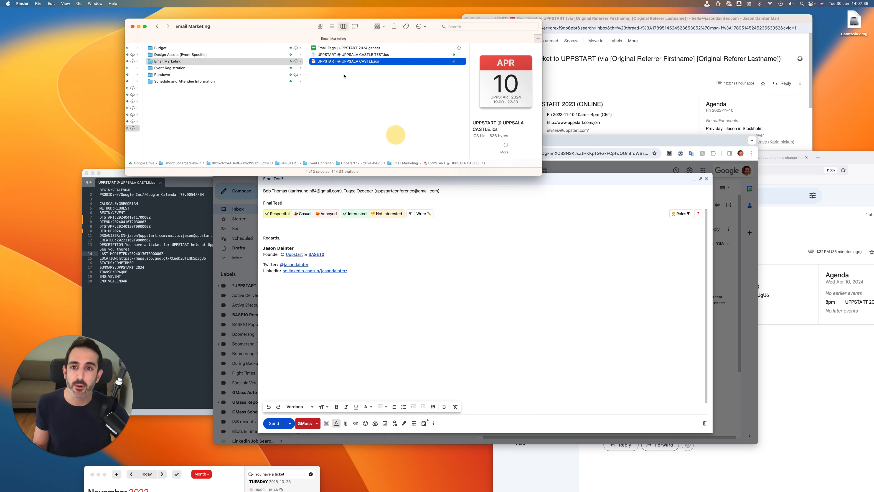
Attach UPPSTART @ UPPSALA CASTLE.ics to the "Final Test!" draft, write "Should work!" in the body, and send it with GMass
{"action": "left_click_drag", "start_coordinate": [345, 61], "coordinate": [434, 424]}
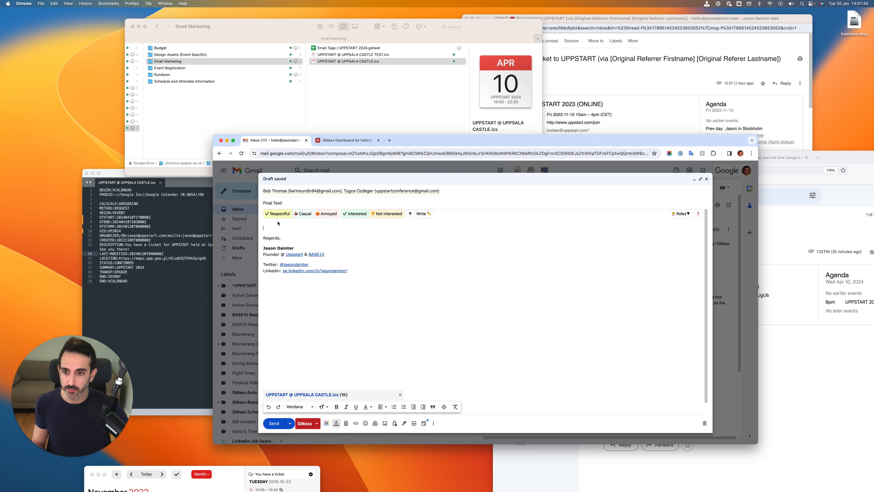
{"action": "type", "text": "Should work!"}
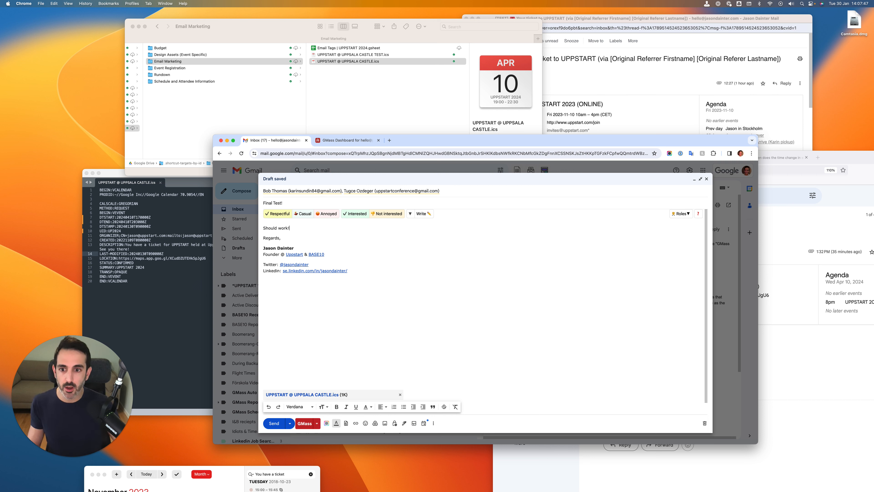
{"action": "left_click", "coordinate": [303, 427]}
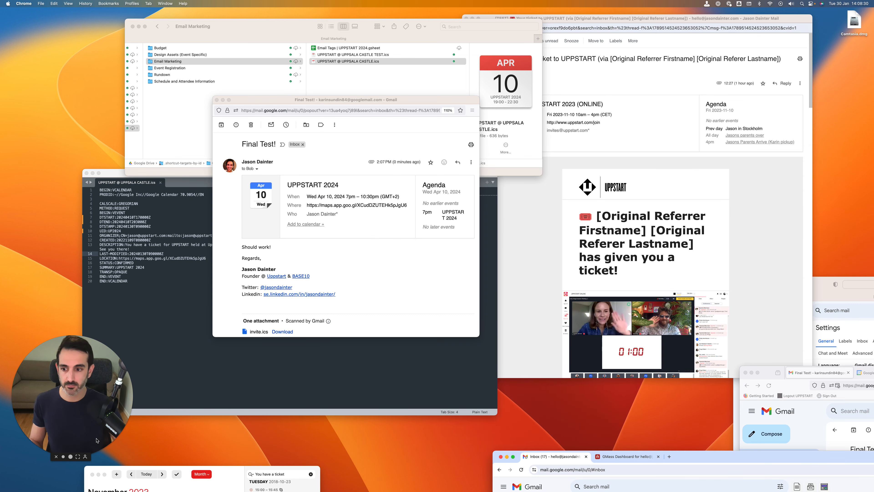
Enlarge the received "Final Test!" email and check the event time in its UPPSTART 2024 invitation card
{"action": "left_click_drag", "start_coordinate": [376, 99], "coordinate": [351, 87]}
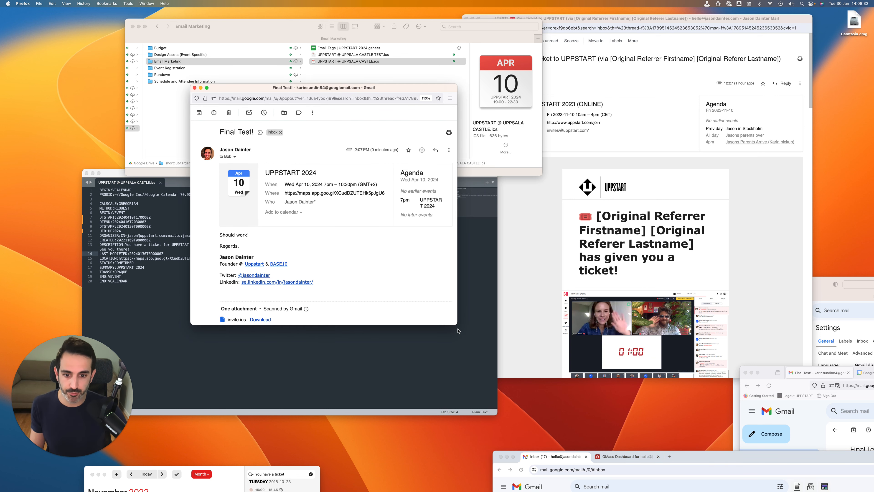
{"action": "left_click_drag", "start_coordinate": [457, 325], "coordinate": [697, 429]}
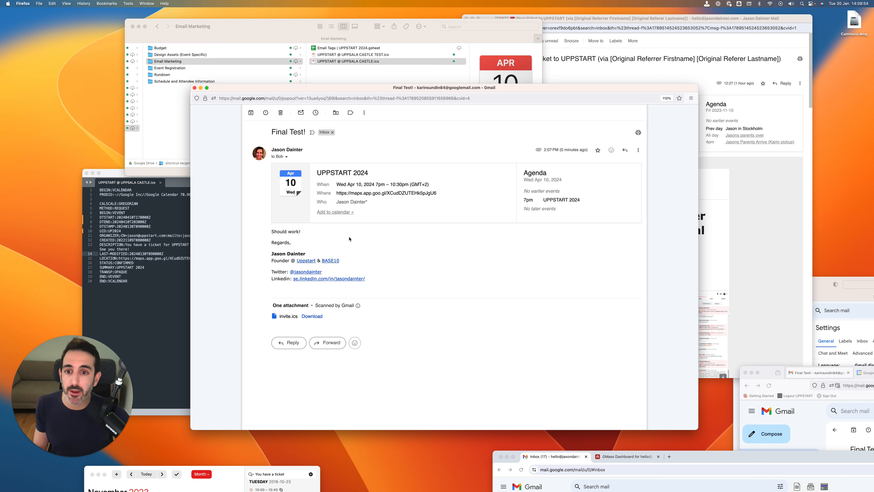
{"action": "left_click_drag", "start_coordinate": [271, 234], "coordinate": [340, 232]}
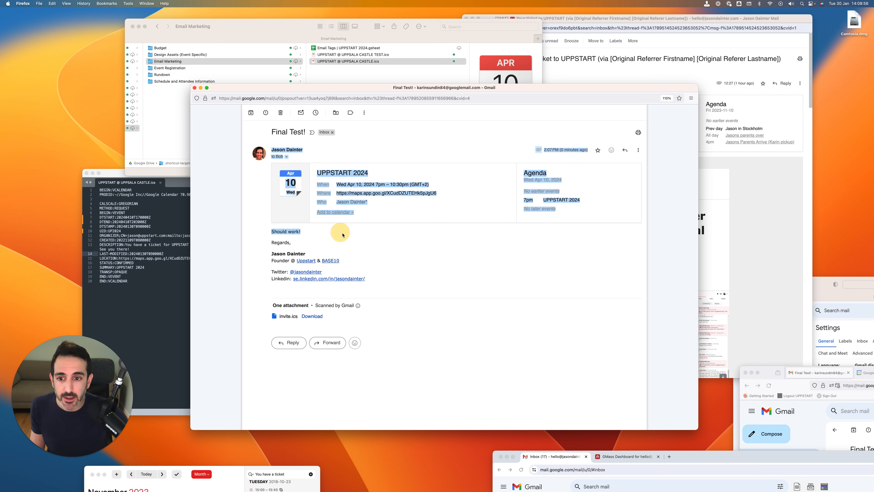
{"action": "left_click", "coordinate": [348, 234]}
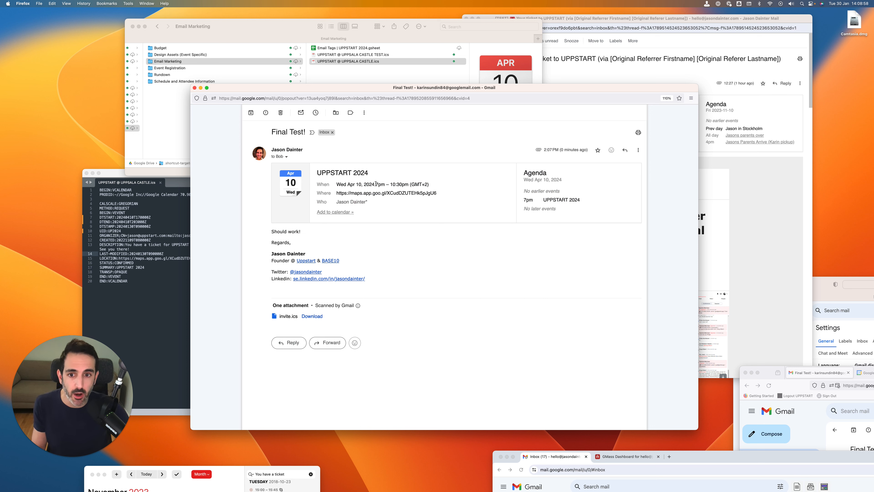
{"action": "left_click_drag", "start_coordinate": [376, 185], "coordinate": [408, 186]}
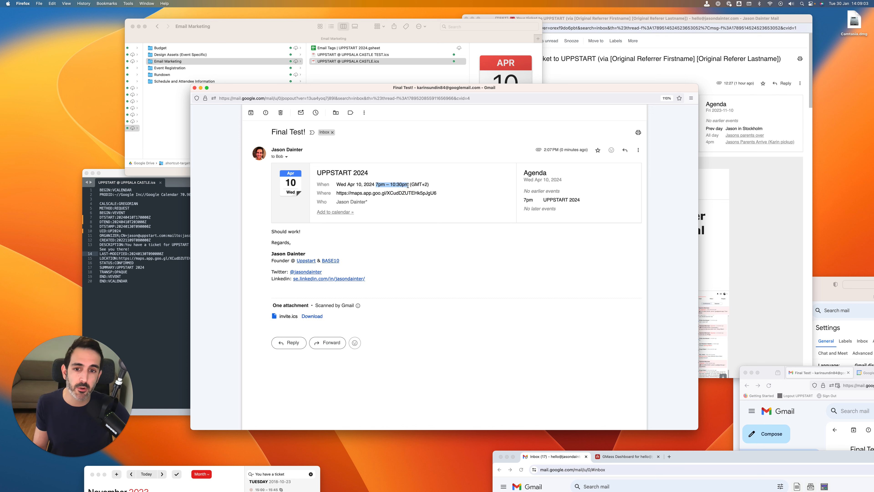
{"action": "left_click", "coordinate": [430, 185]}
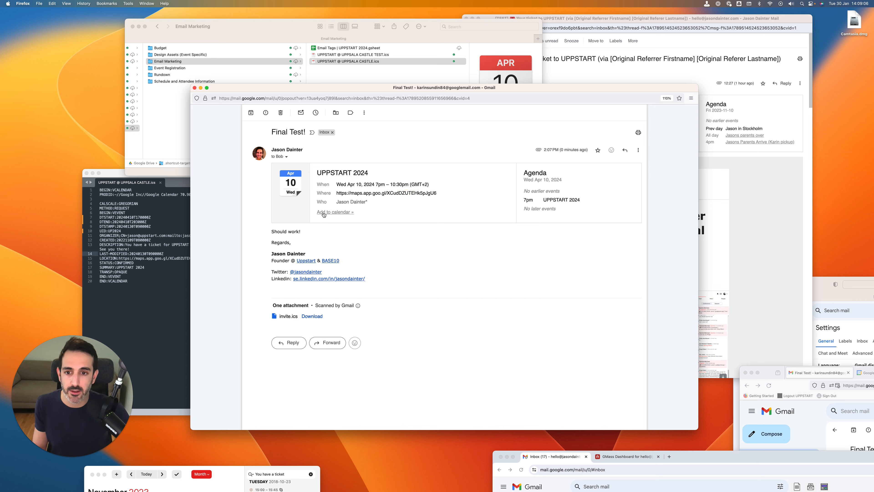
Open the invitation through Add to calendar, review the event details in Google Calendar, and return to the "Final Test!" email
{"action": "left_click", "coordinate": [348, 213]}
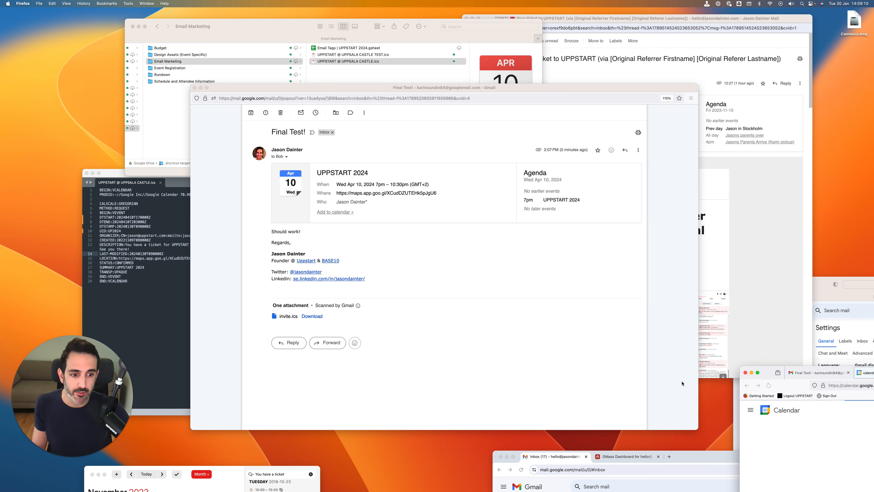
{"action": "left_click_drag", "start_coordinate": [759, 369], "coordinate": [265, 137]}
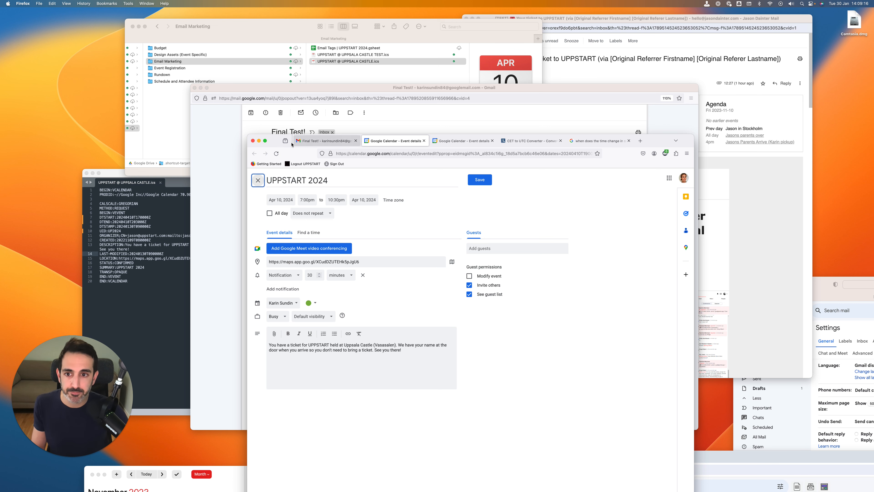
{"action": "left_click_drag", "start_coordinate": [272, 140], "coordinate": [574, 174]}
{"action": "left_click_drag", "start_coordinate": [482, 88], "coordinate": [503, 88]}
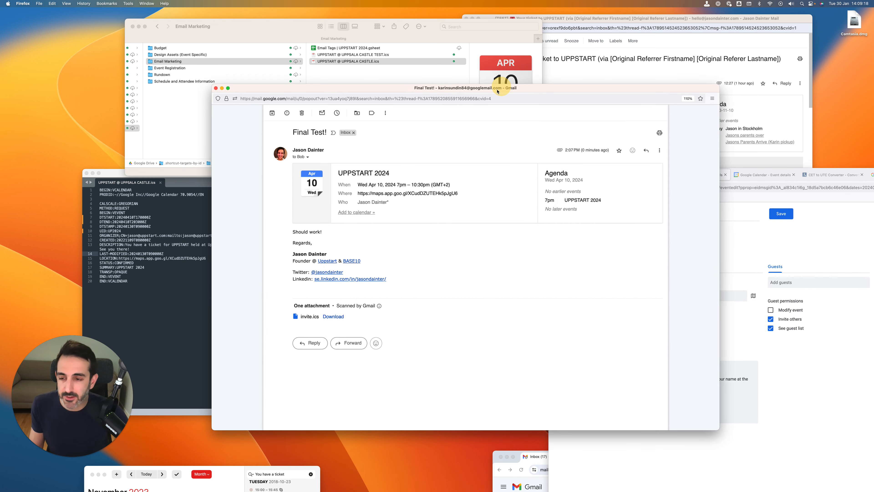